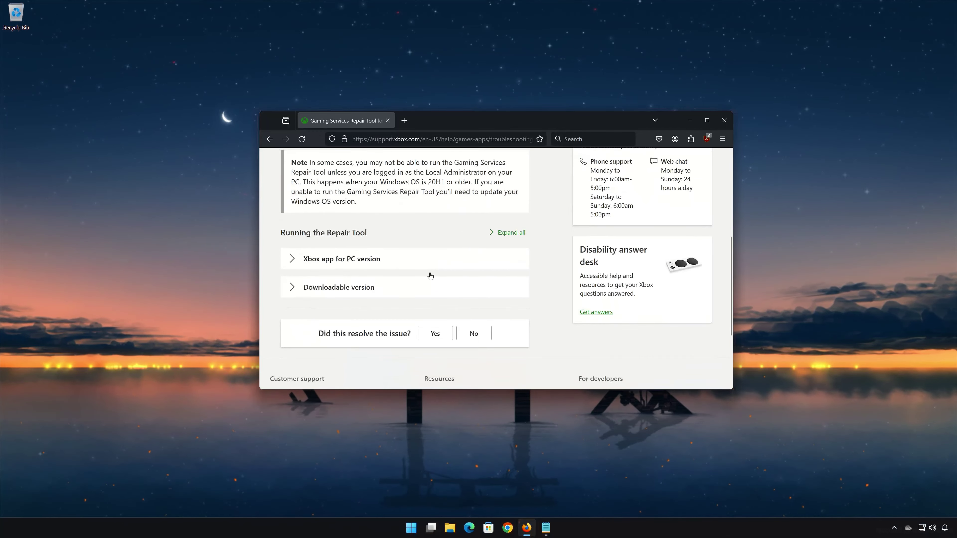
# Download the Gaming Services Repair Tool for PC from the support page's Downloadable version section and close the browser
pyautogui.click(292, 288)
pyautogui.scroll(-5, 423, 298)
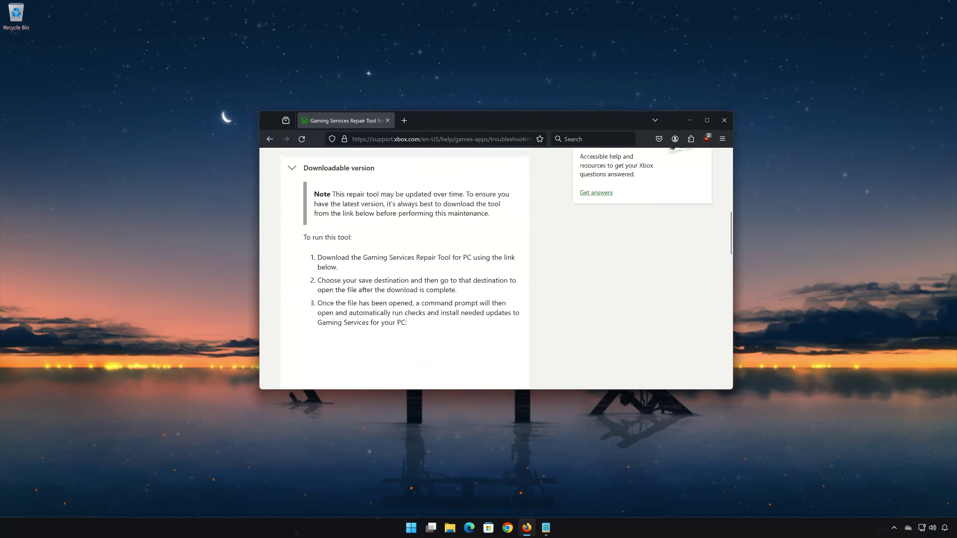
pyautogui.scroll(-4, 424, 297)
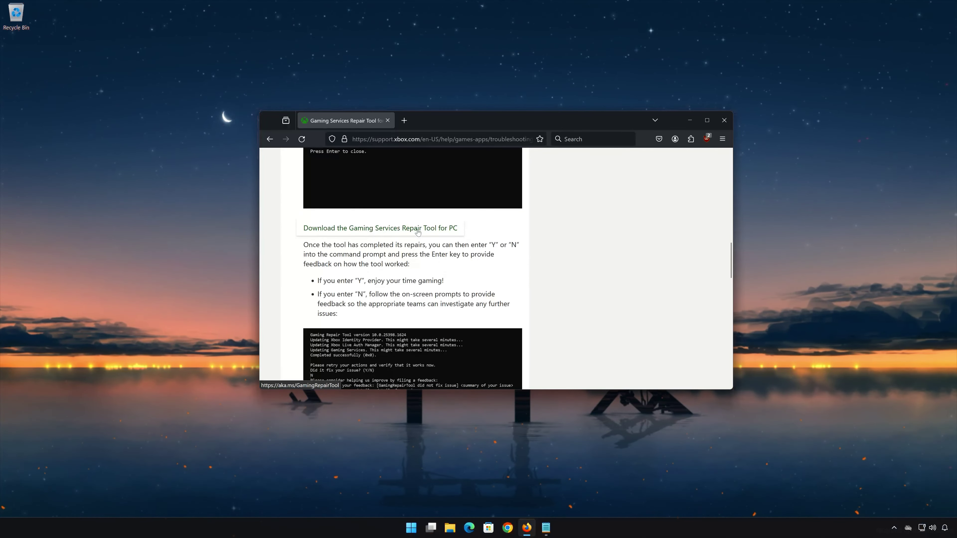
pyautogui.click(395, 233)
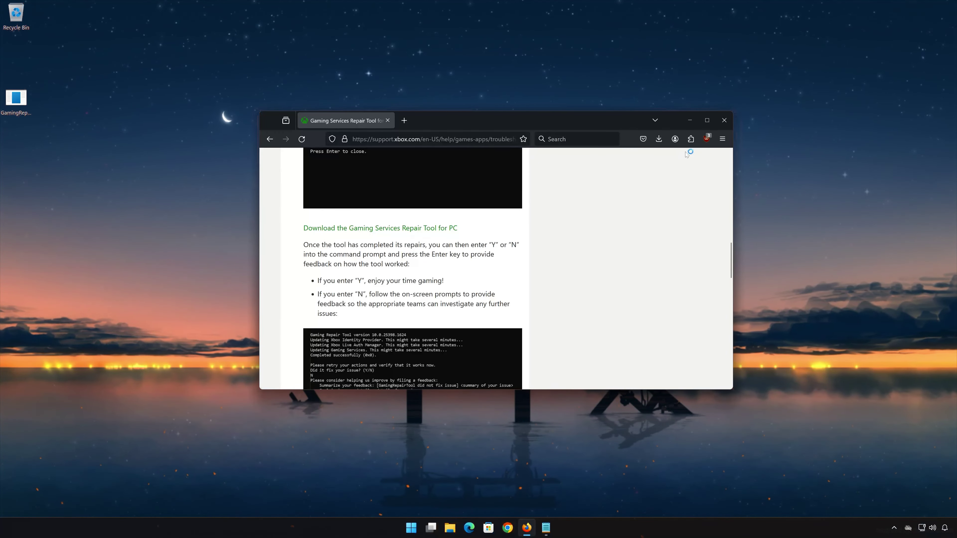
pyautogui.click(724, 121)
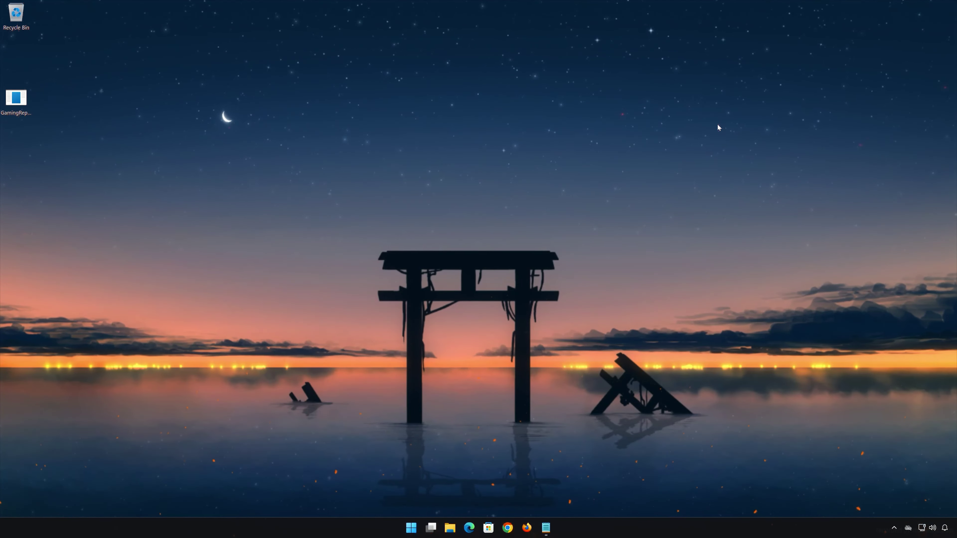
# Run the downloaded GamingRepairTool from the desktop as administrator, allowing its changes to the device
pyautogui.rightClick(17, 110)
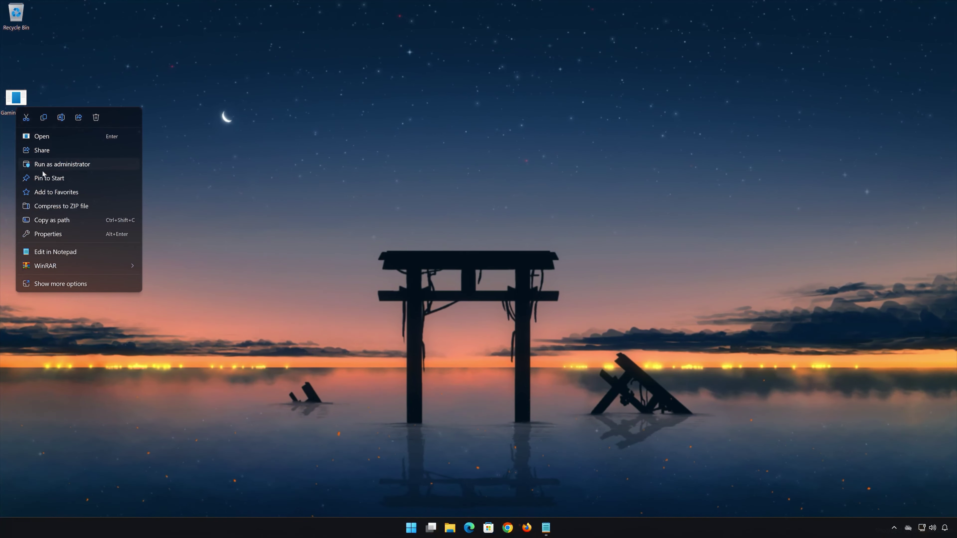
pyautogui.click(64, 166)
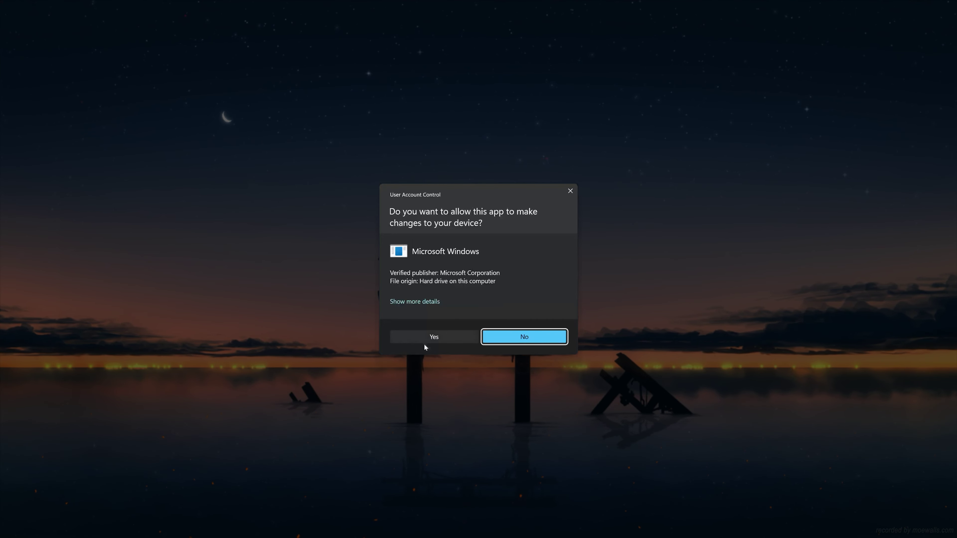
pyautogui.click(440, 335)
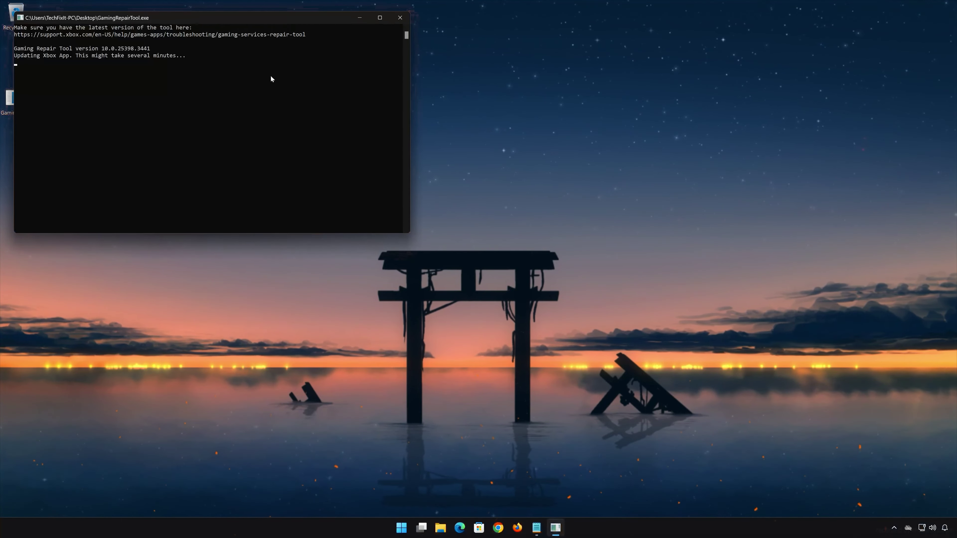
pyautogui.moveTo(257, 22); pyautogui.dragTo(520, 140)
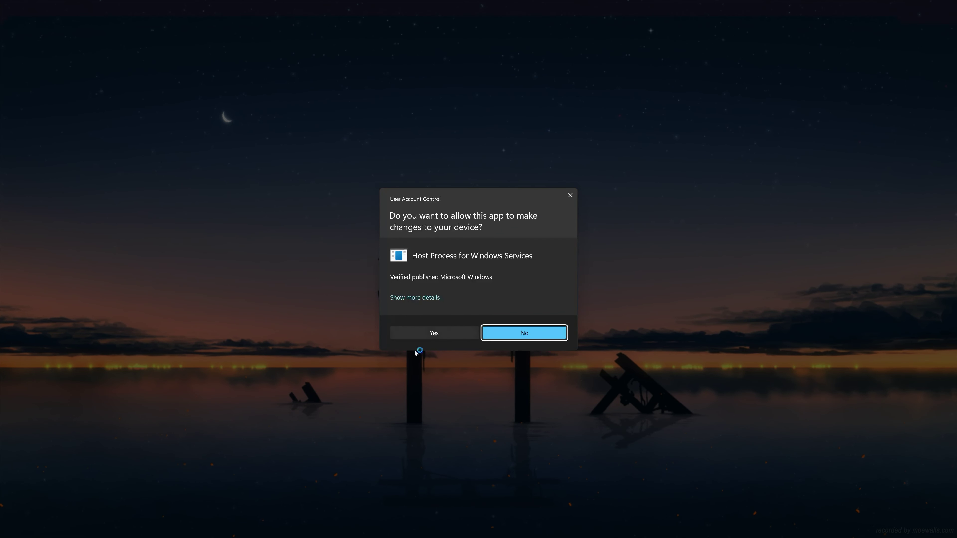
pyautogui.click(437, 333)
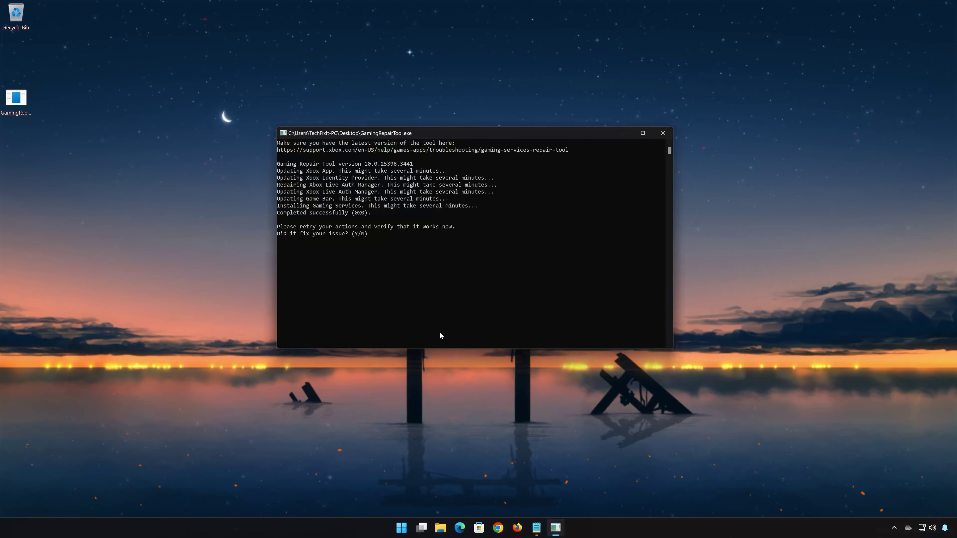
# Answer y to the repair tool's question about whether the issue is fixed and close the tool
pyautogui.write('y')
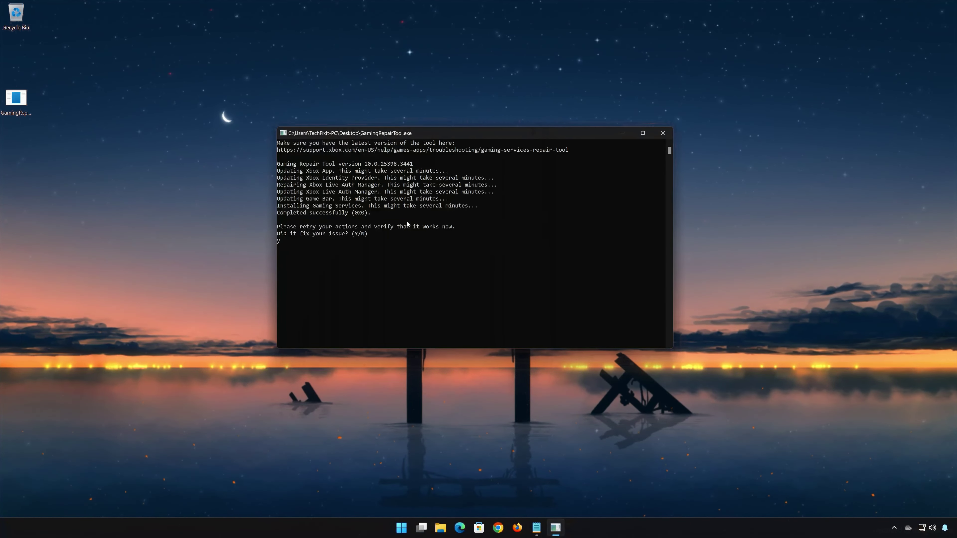
pyautogui.press('Return')
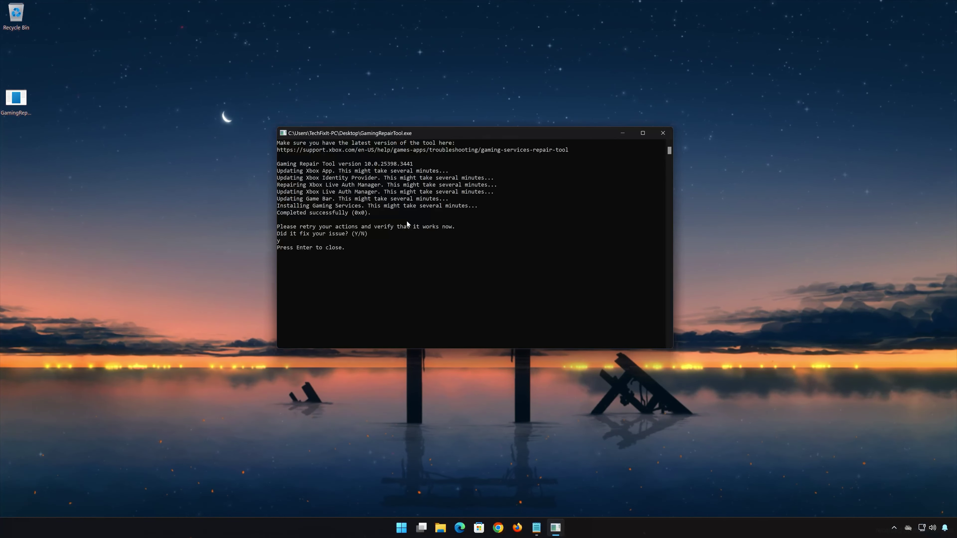
pyautogui.press('Return')
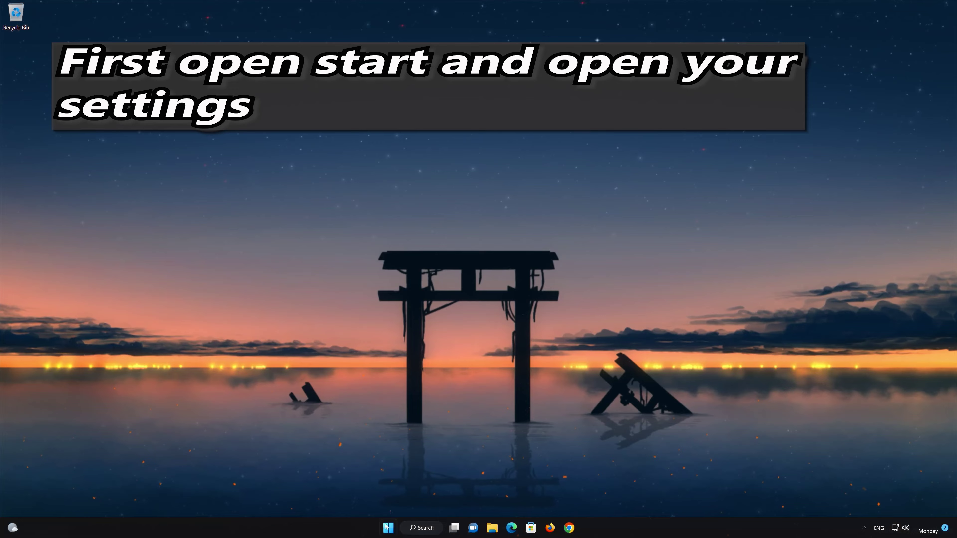
# Open the Apps & features page in the Windows Settings
pyautogui.click(387, 528)
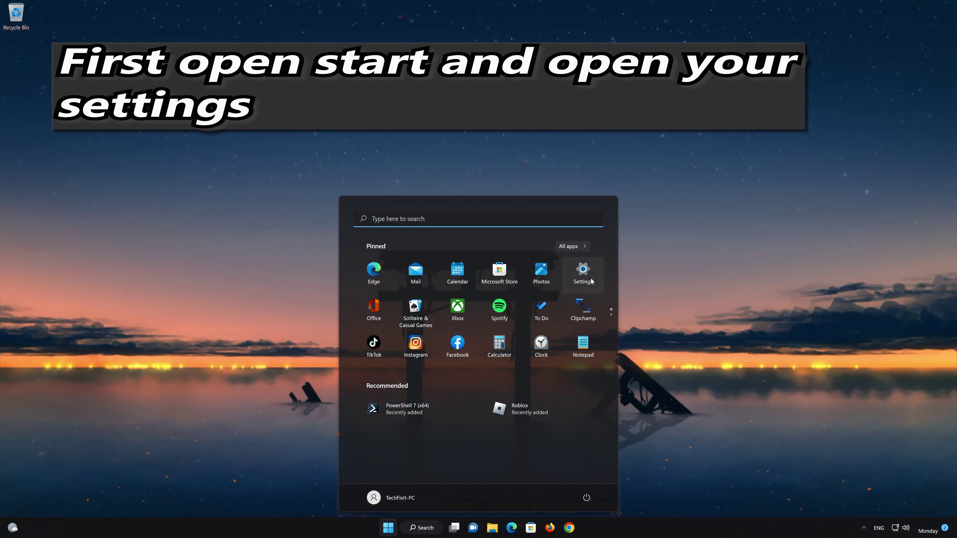
pyautogui.click(588, 268)
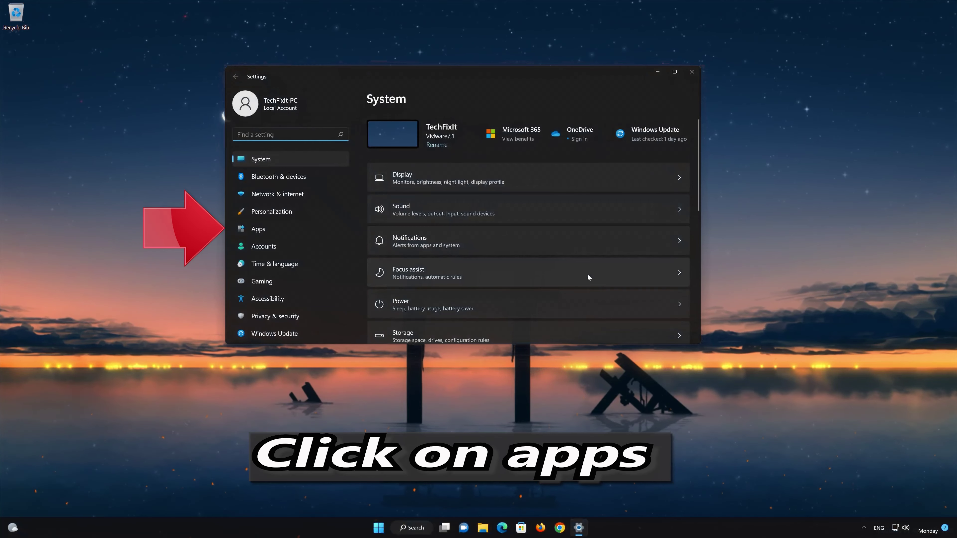
pyautogui.click(294, 223)
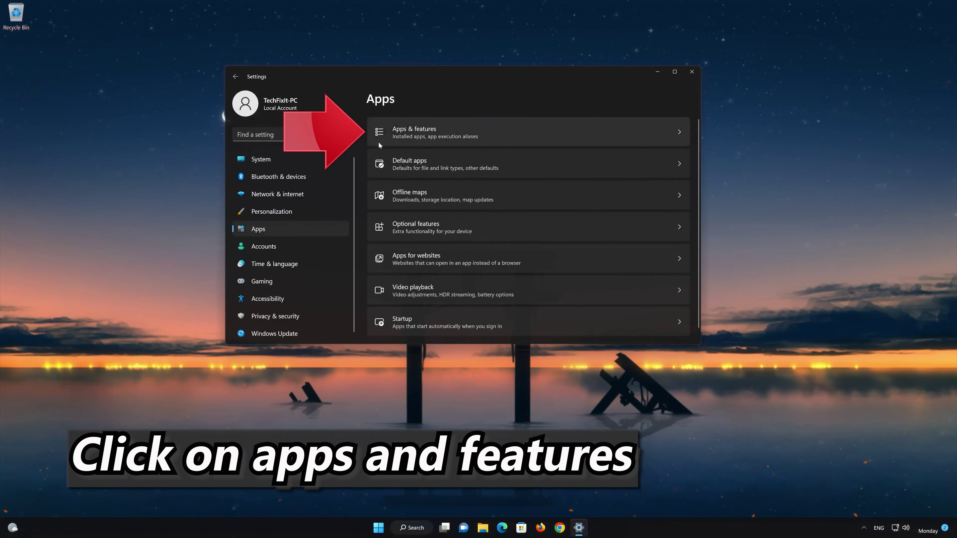
pyautogui.click(485, 129)
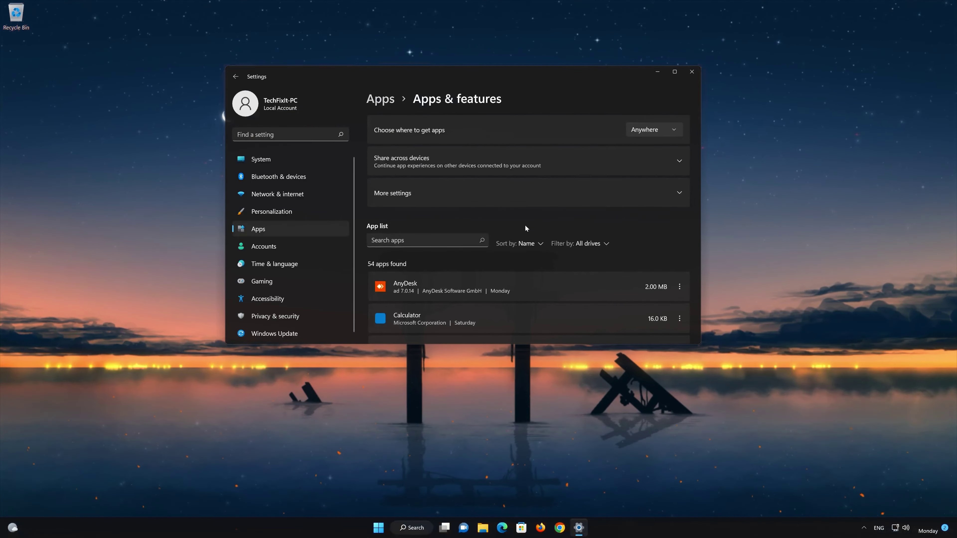
# Locate Microsoft Store among the installed apps and open its advanced options
pyautogui.scroll(-10, 528, 232)
pyautogui.scroll(-2, 529, 236)
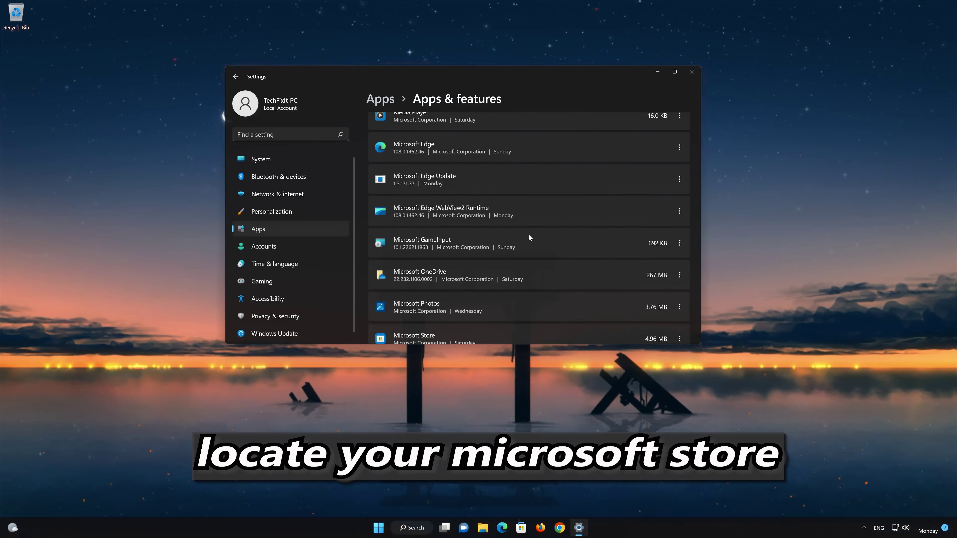
pyautogui.scroll(-3, 529, 237)
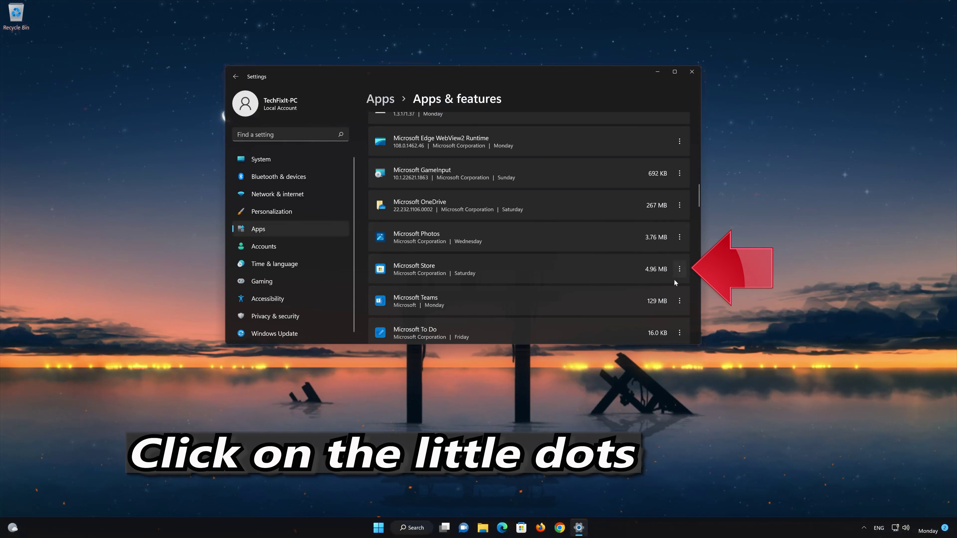
pyautogui.click(680, 270)
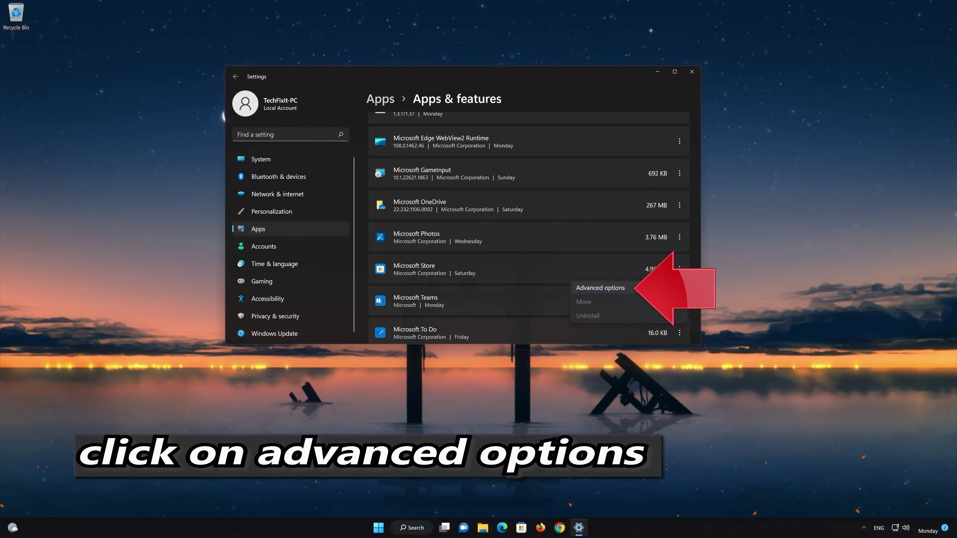
pyautogui.click(637, 286)
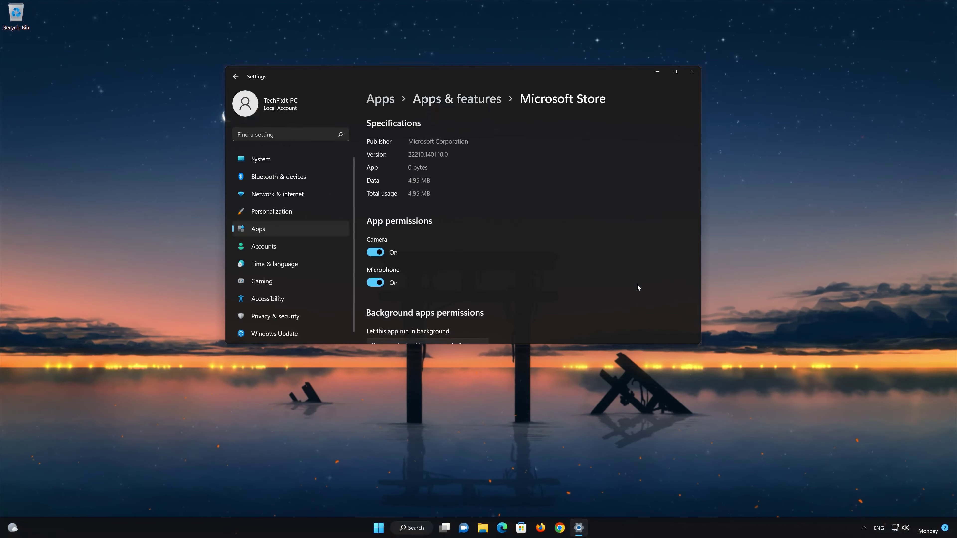
# Repair the Microsoft Store app and reset it, confirming the deletion of its data
pyautogui.scroll(-10, 632, 284)
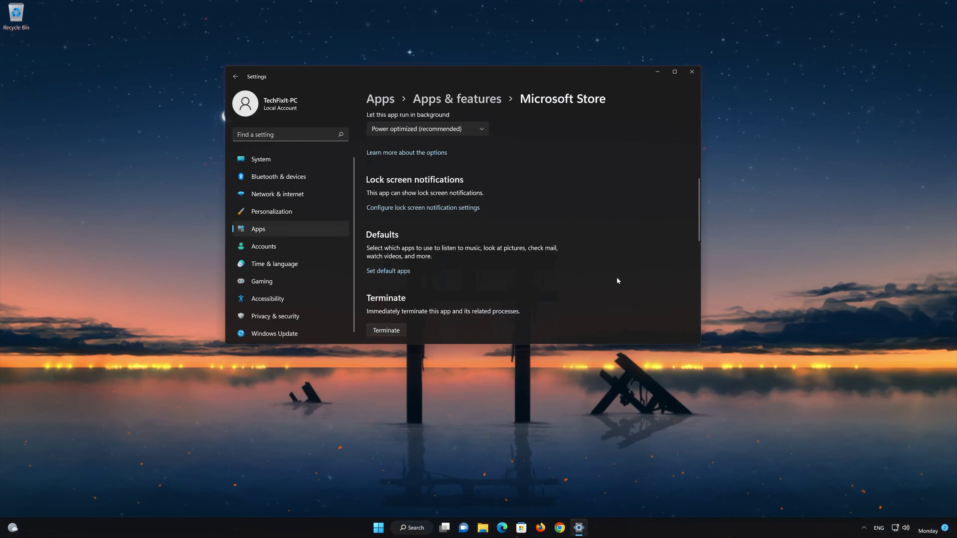
pyautogui.scroll(-5, 617, 279)
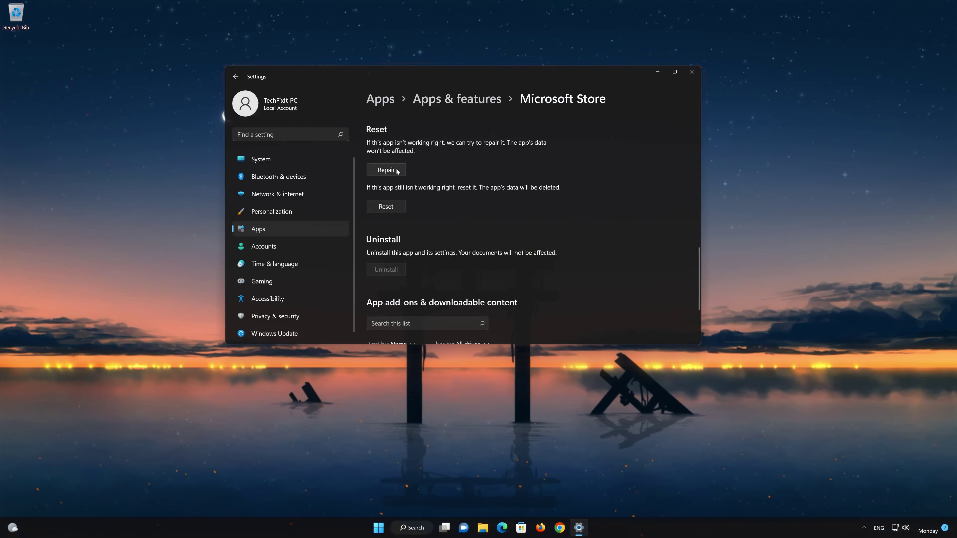
pyautogui.click(386, 170)
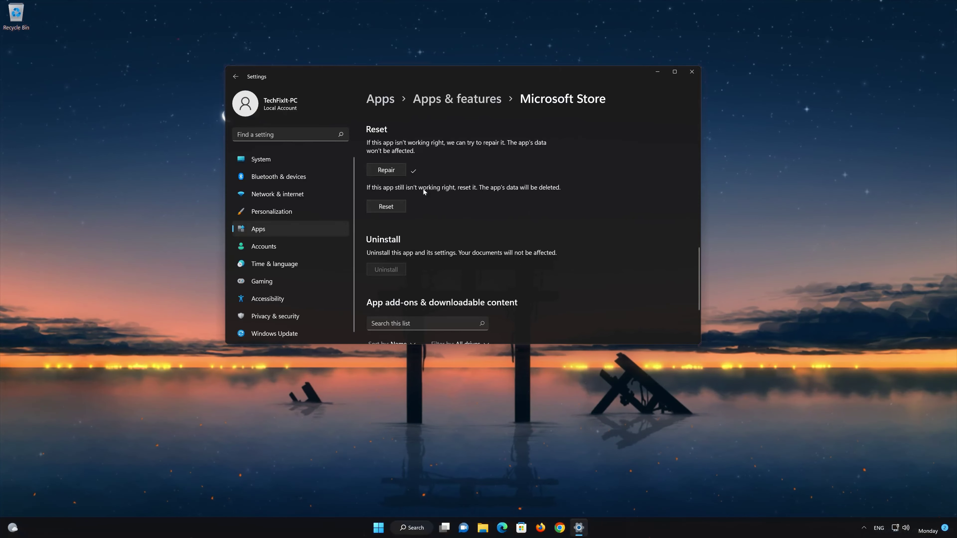
pyautogui.click(381, 207)
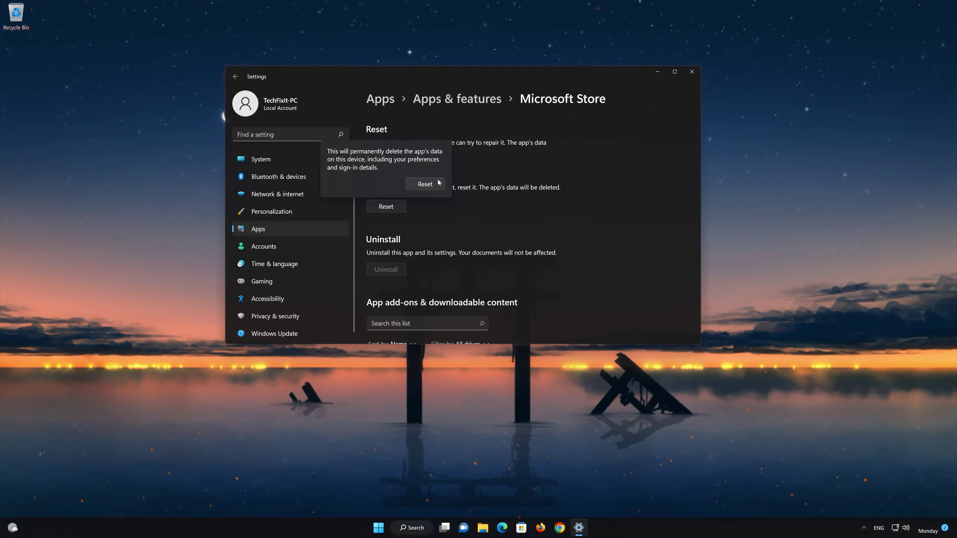
pyautogui.click(424, 187)
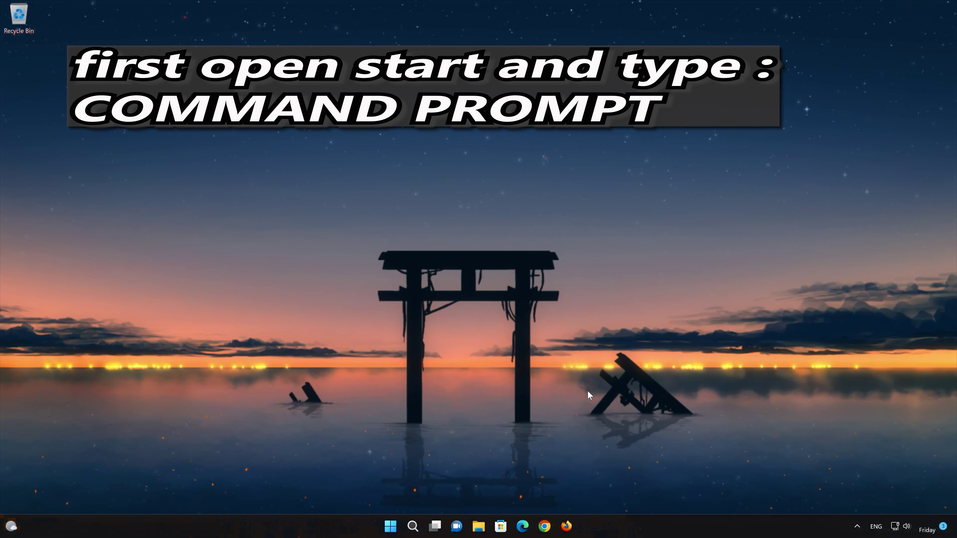
# Search for cmd, run Command Prompt as administrator and move its window to the middle of the desktop
pyautogui.press('super')
pyautogui.write('cmd')
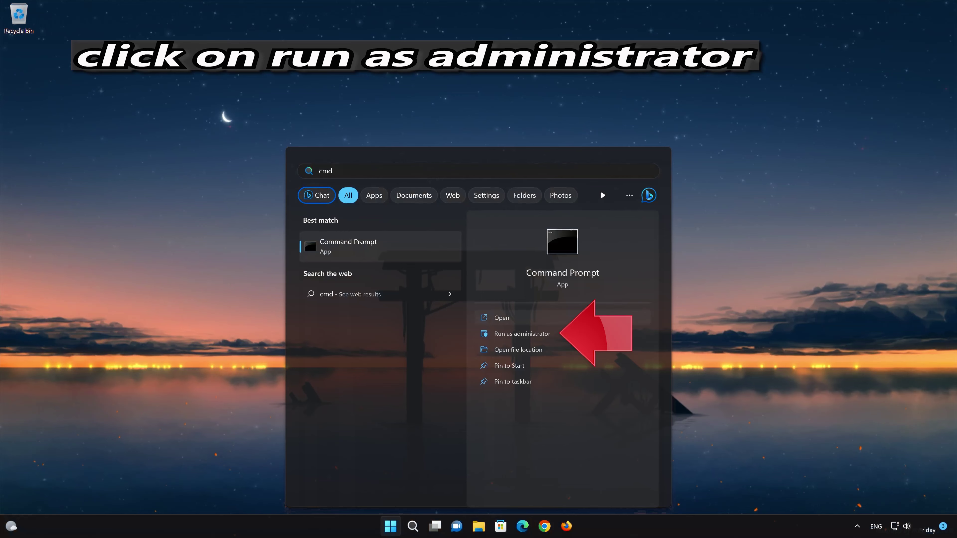
pyautogui.click(523, 335)
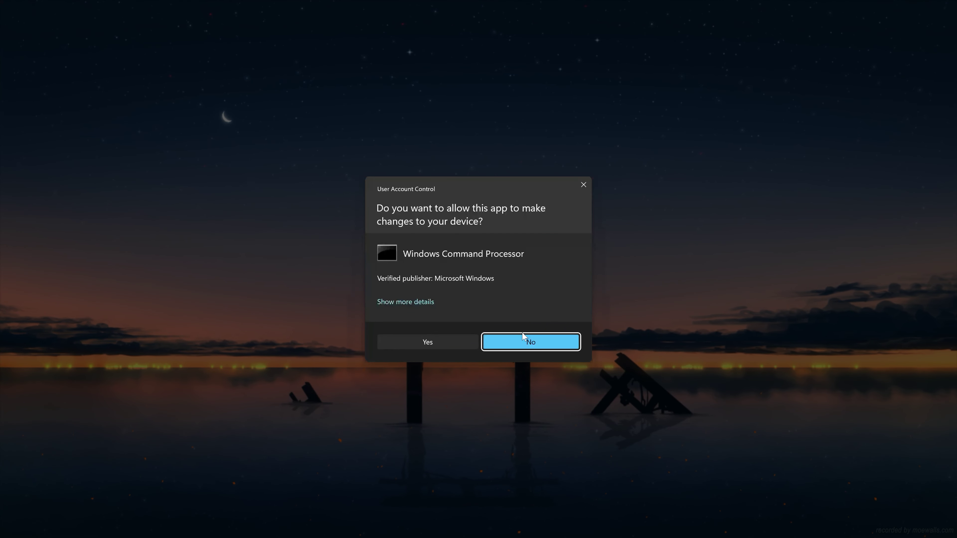
pyautogui.click(422, 343)
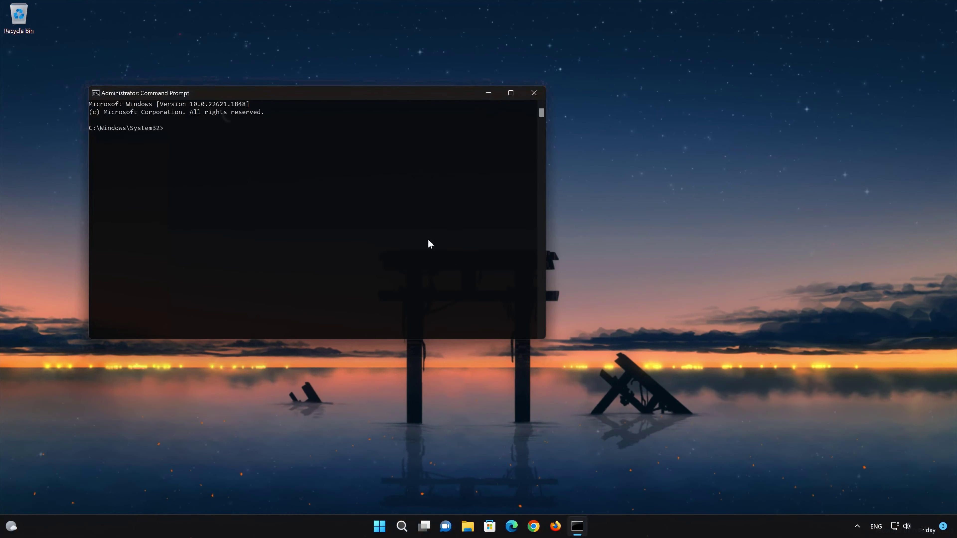
pyautogui.moveTo(405, 94); pyautogui.dragTo(586, 144)
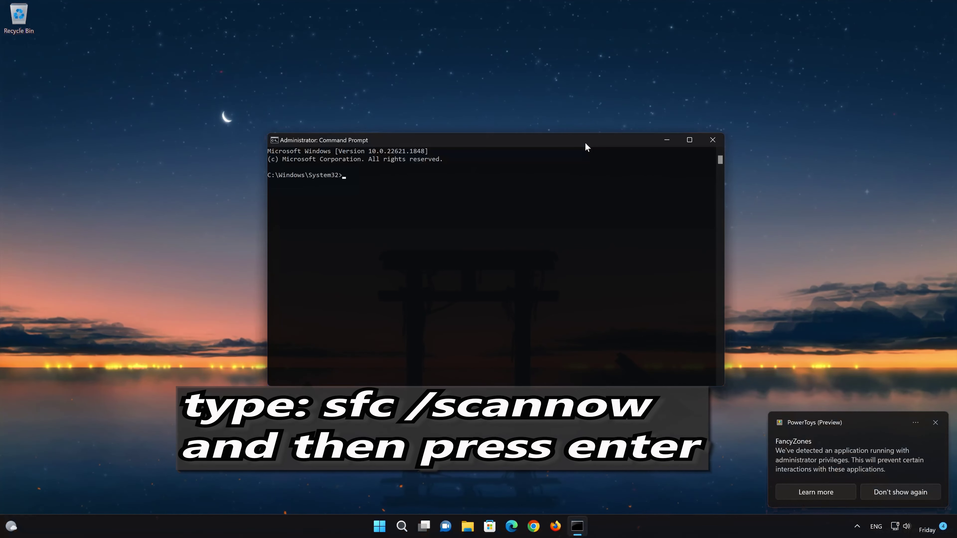
# Run the system file scan with sfc /scannow and close Command Prompt with exit
pyautogui.write('sf')
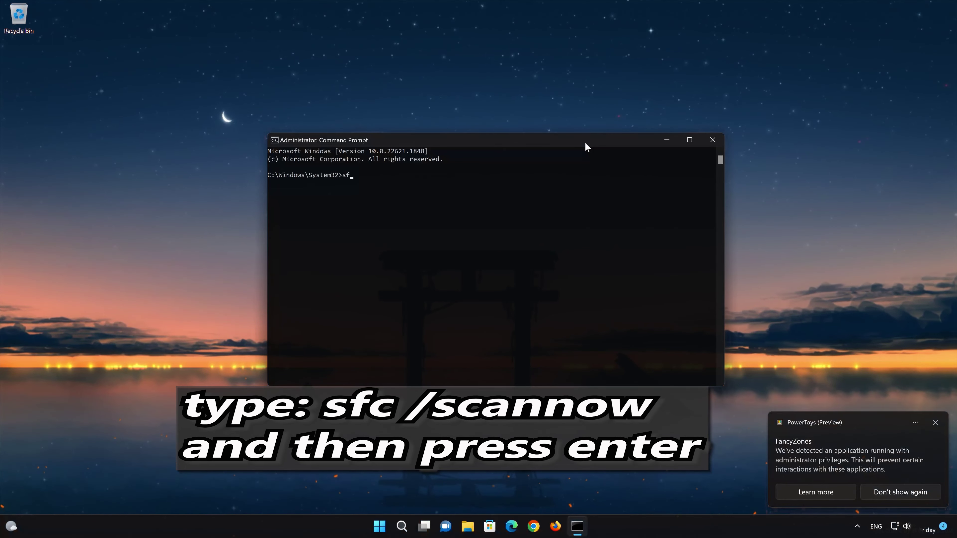
pyautogui.write('c /scan')
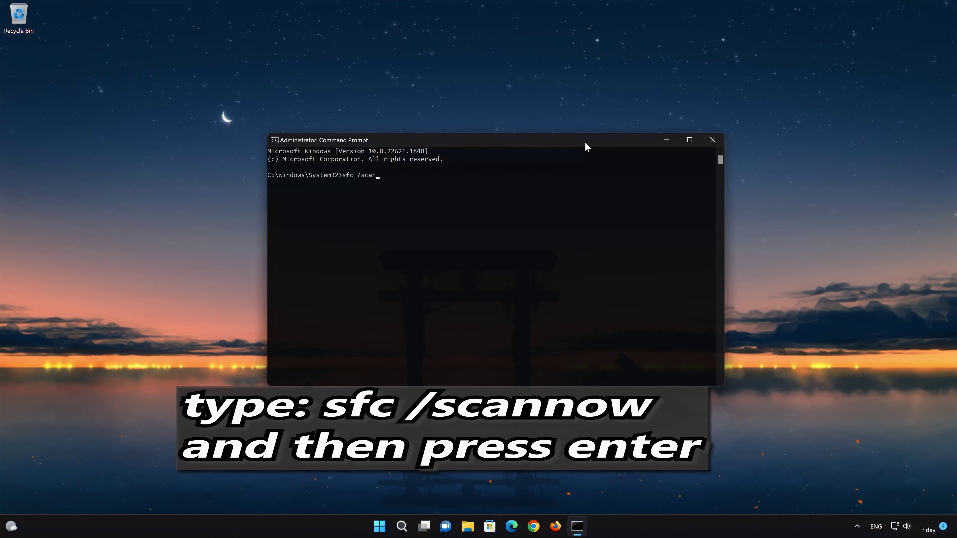
pyautogui.write('now')
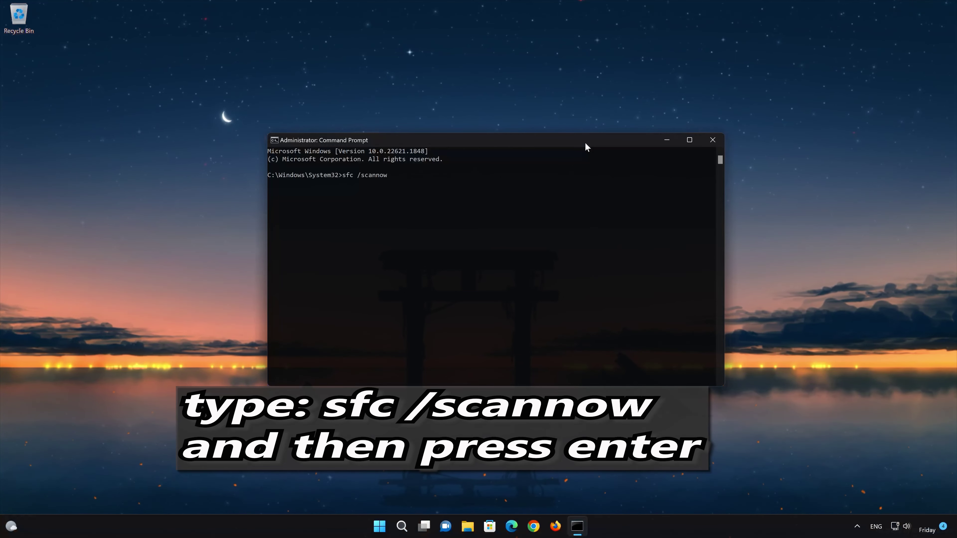
pyautogui.press('Return')
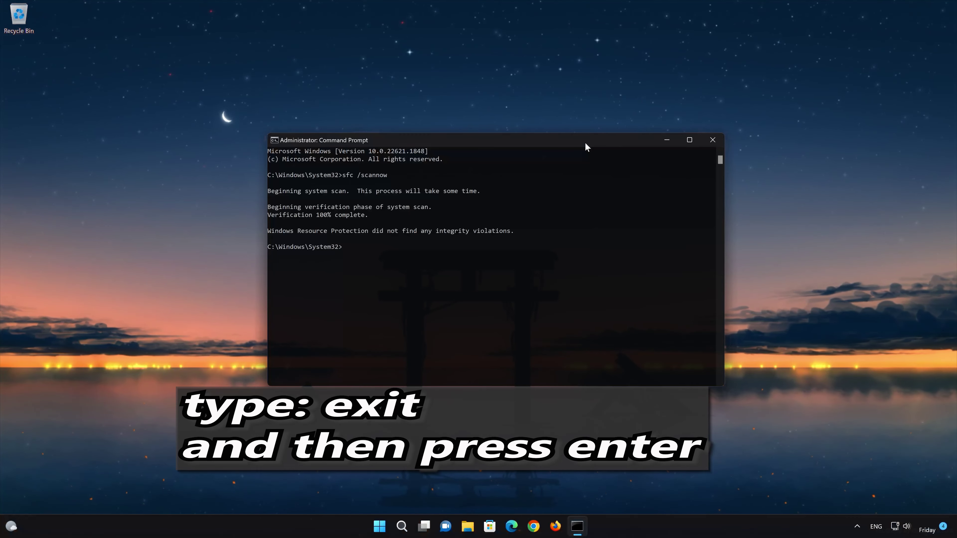
pyautogui.write('exit')
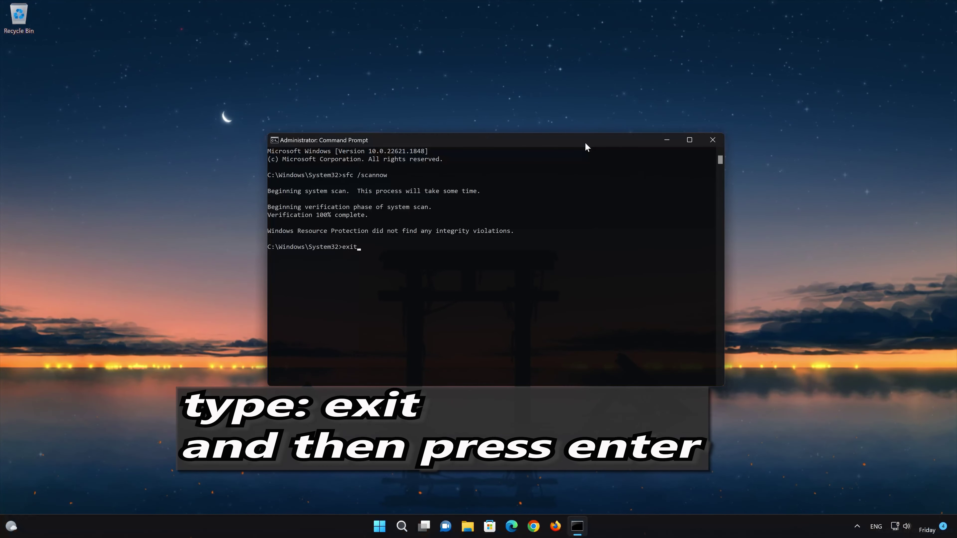
pyautogui.press('Return')
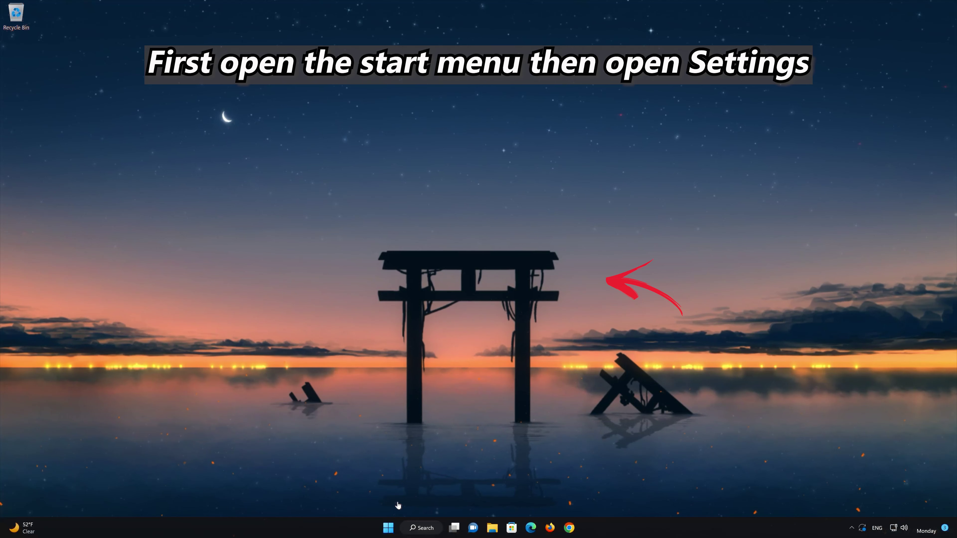
# Open Settings and go to the Apps & features list under Apps
pyautogui.click(388, 529)
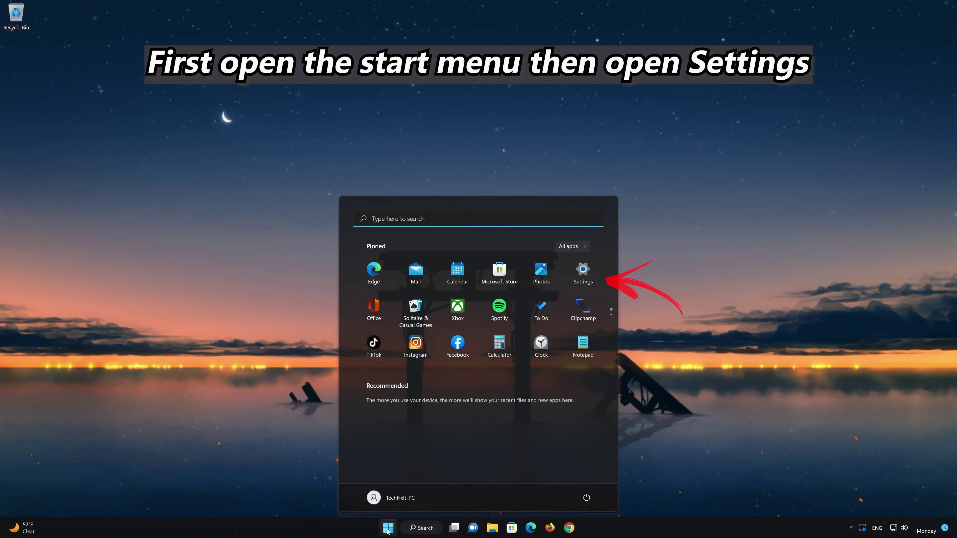
pyautogui.click(582, 275)
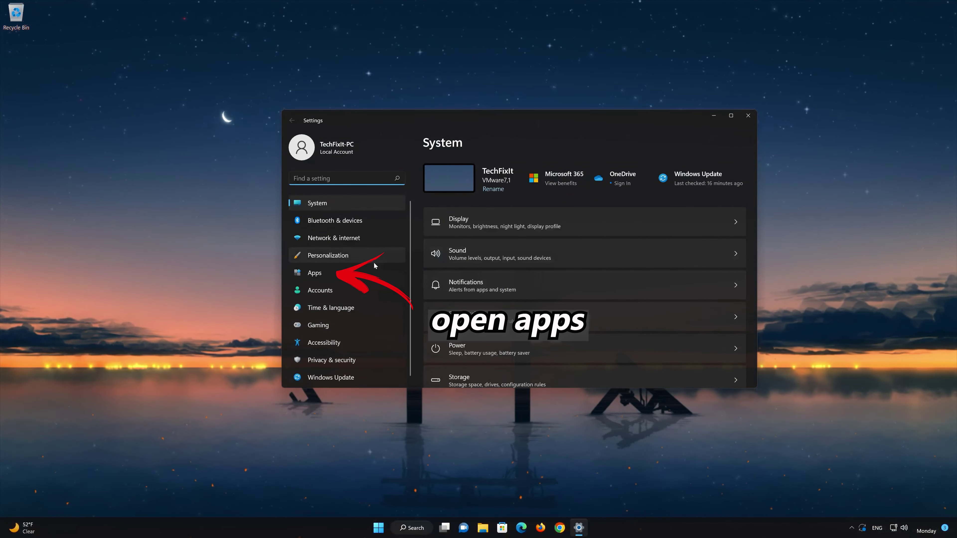
pyautogui.click(322, 274)
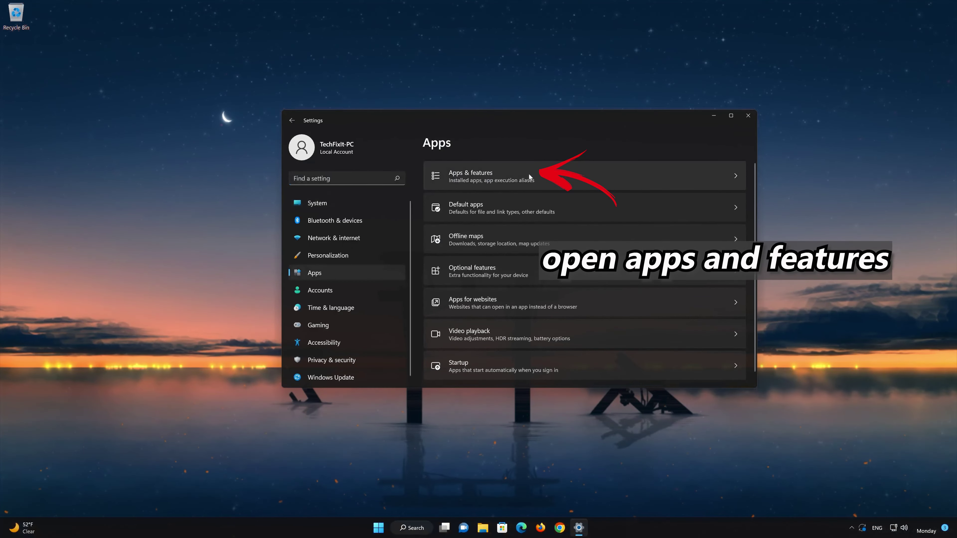
pyautogui.click(512, 180)
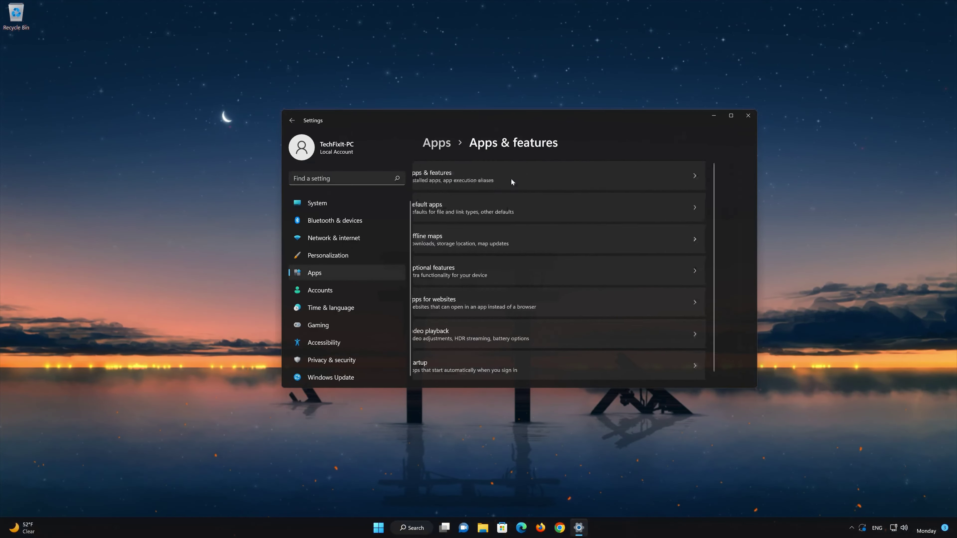
# Locate Xbox among the installed apps and open its advanced options
pyautogui.scroll(-10, 599, 291)
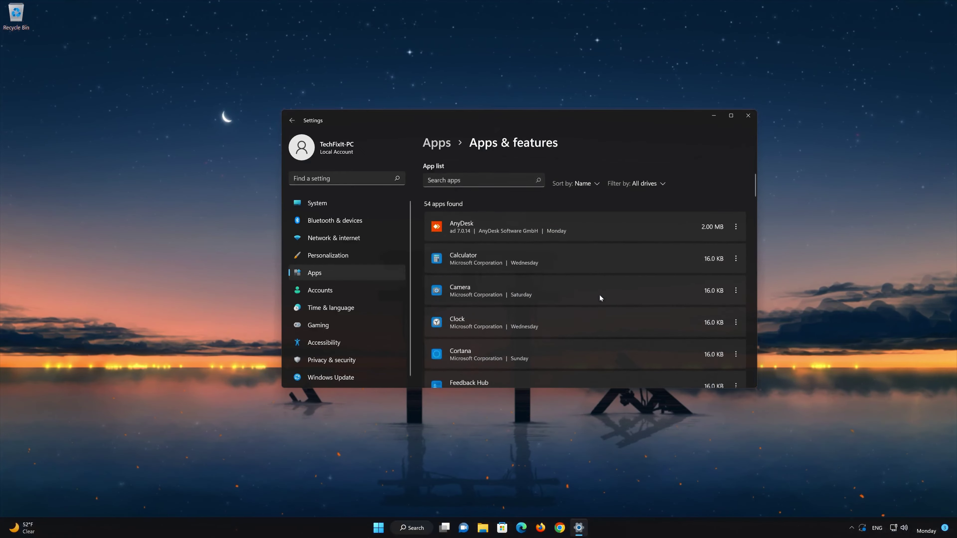
pyautogui.scroll(-15, 599, 297)
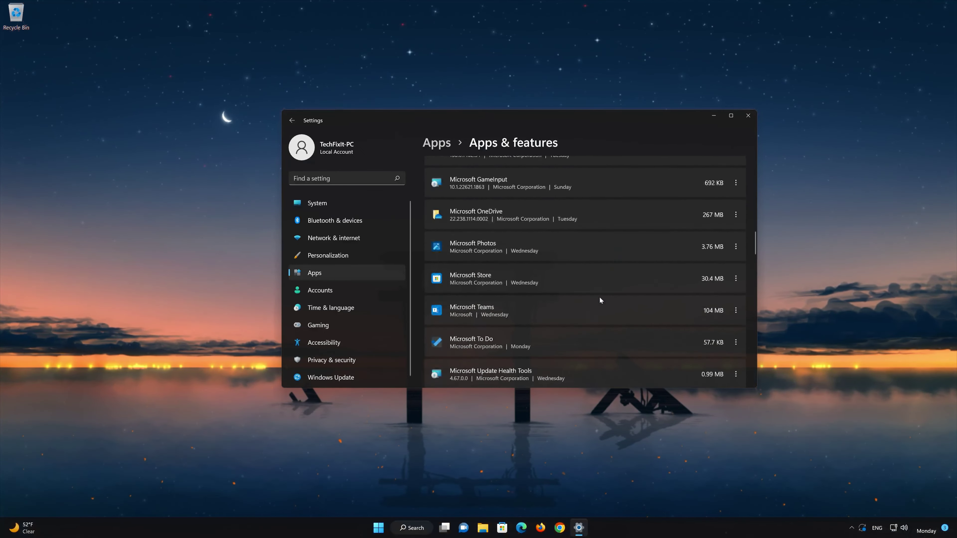
pyautogui.scroll(-15, 600, 301)
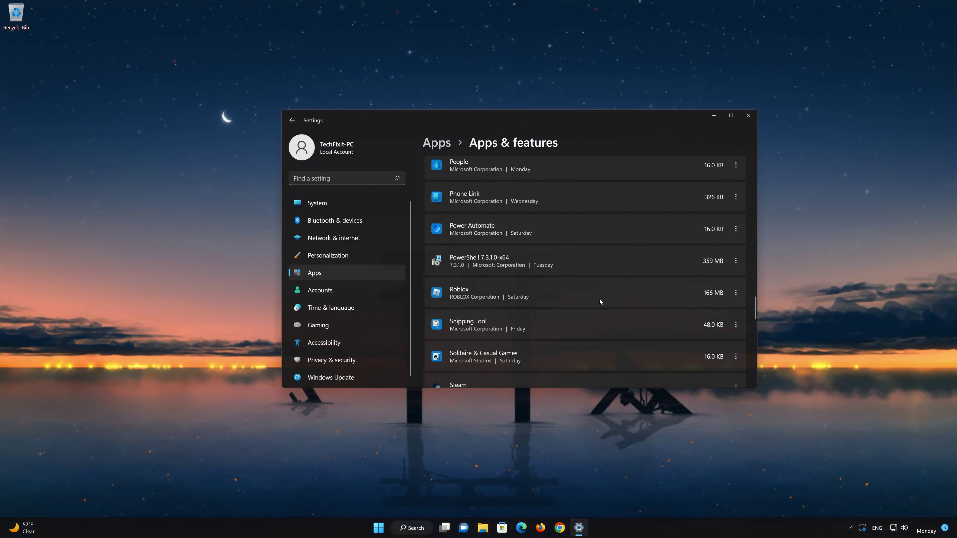
pyautogui.scroll(-7, 600, 301)
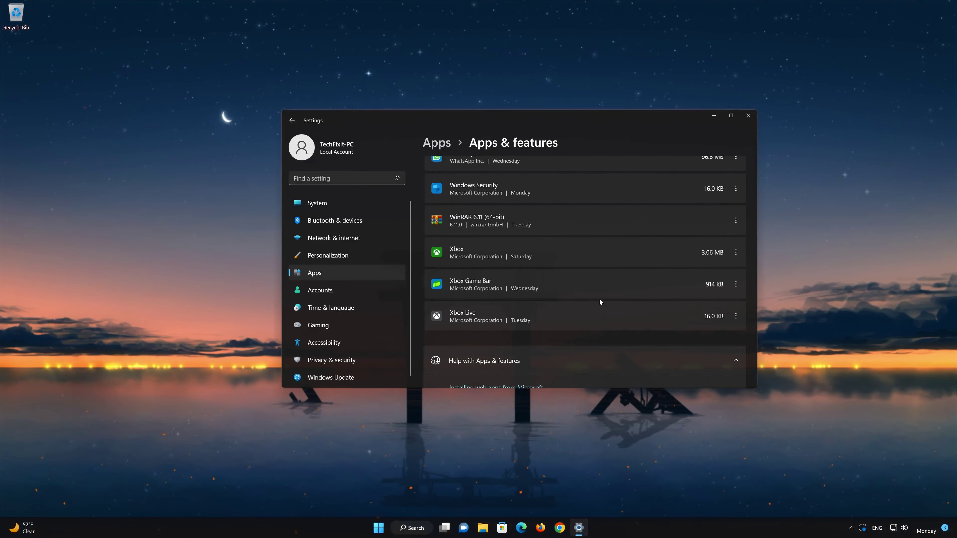
pyautogui.scroll(1, 600, 302)
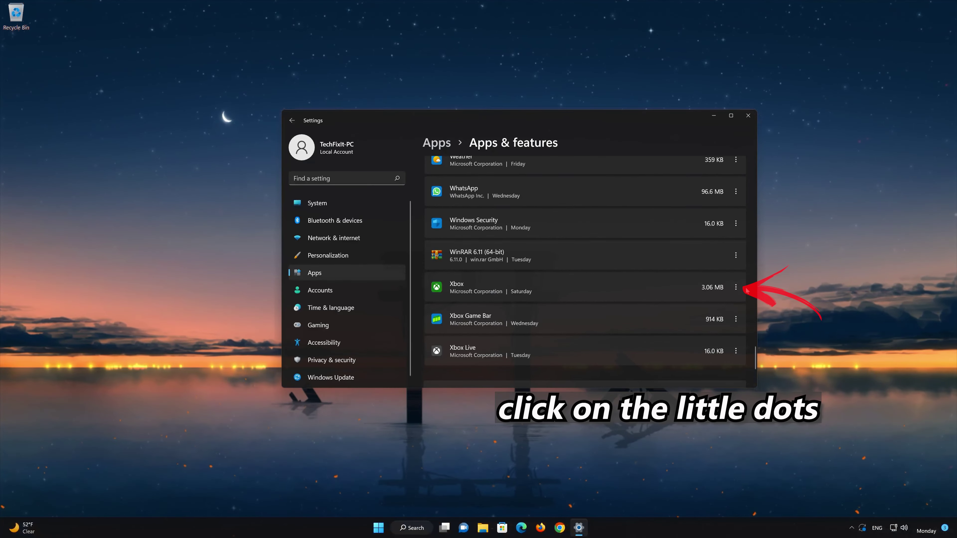
pyautogui.click(736, 288)
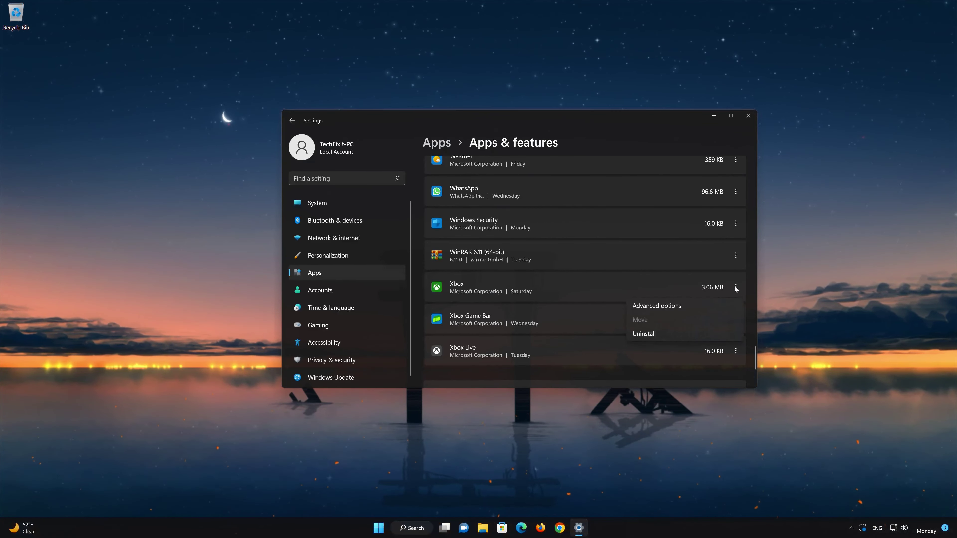
pyautogui.click(658, 308)
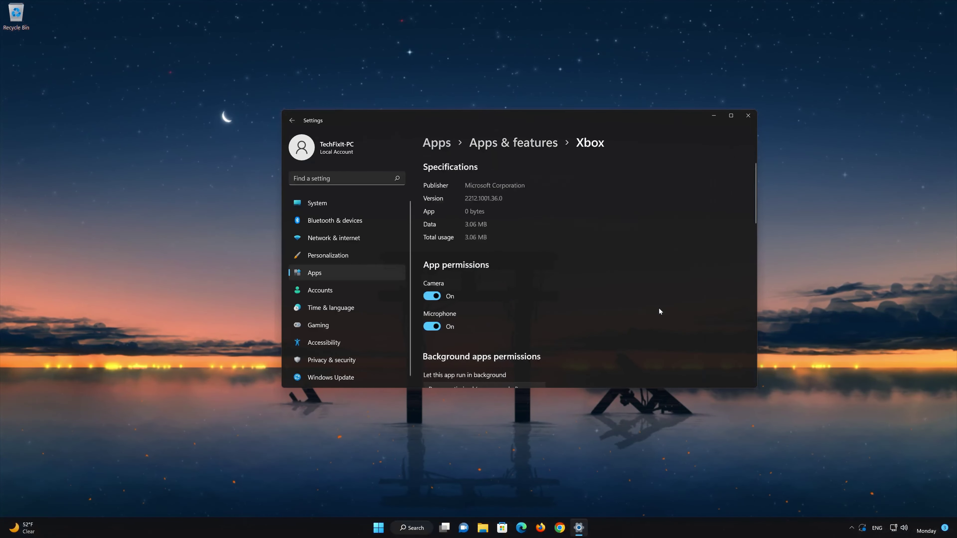
# Repair the Xbox app and reset it, confirming the permanent deletion of its data
pyautogui.scroll(-2, 657, 306)
pyautogui.scroll(-7, 657, 306)
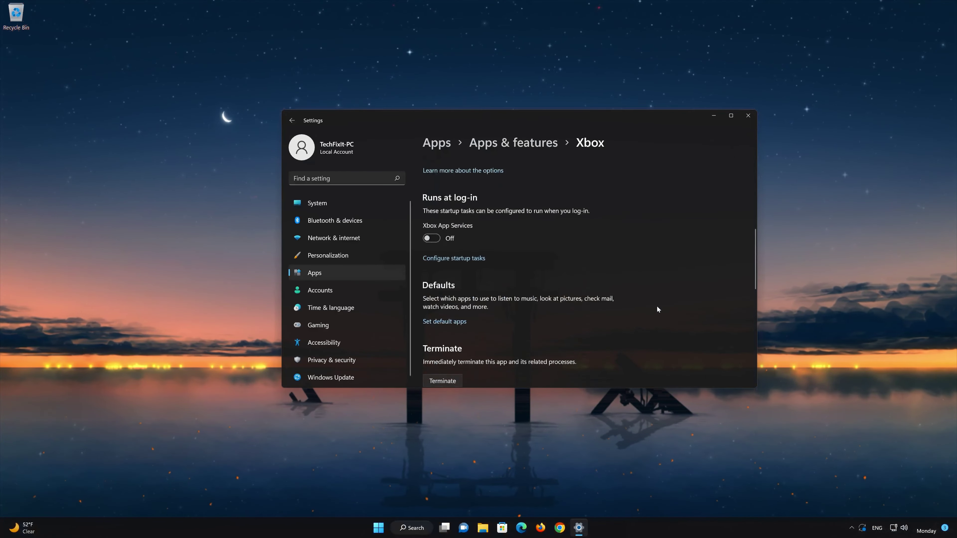
pyautogui.scroll(-4, 656, 306)
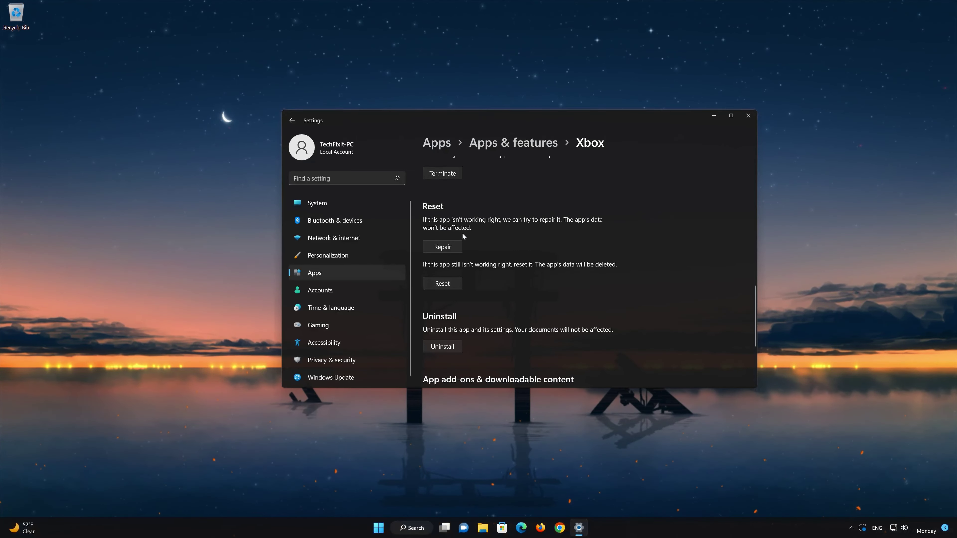
pyautogui.click(440, 249)
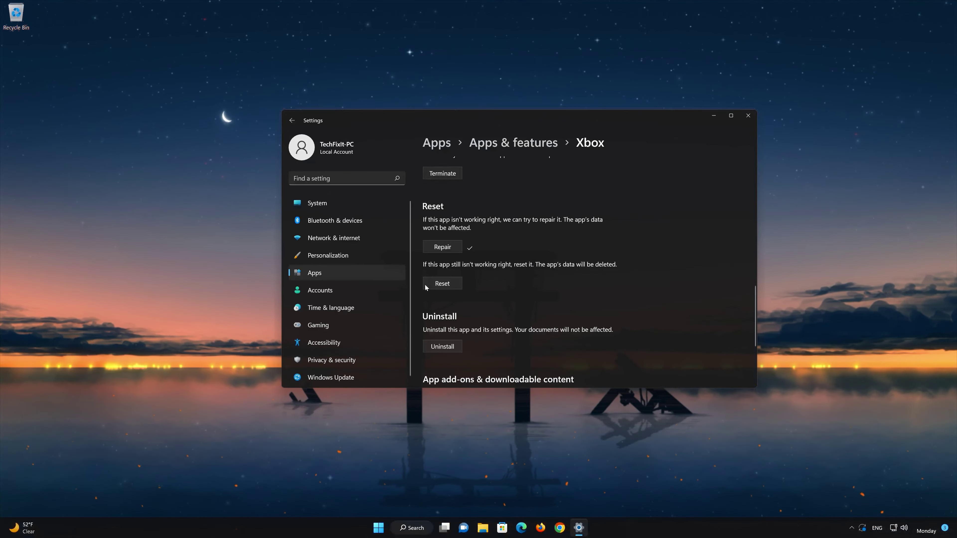
pyautogui.click(445, 286)
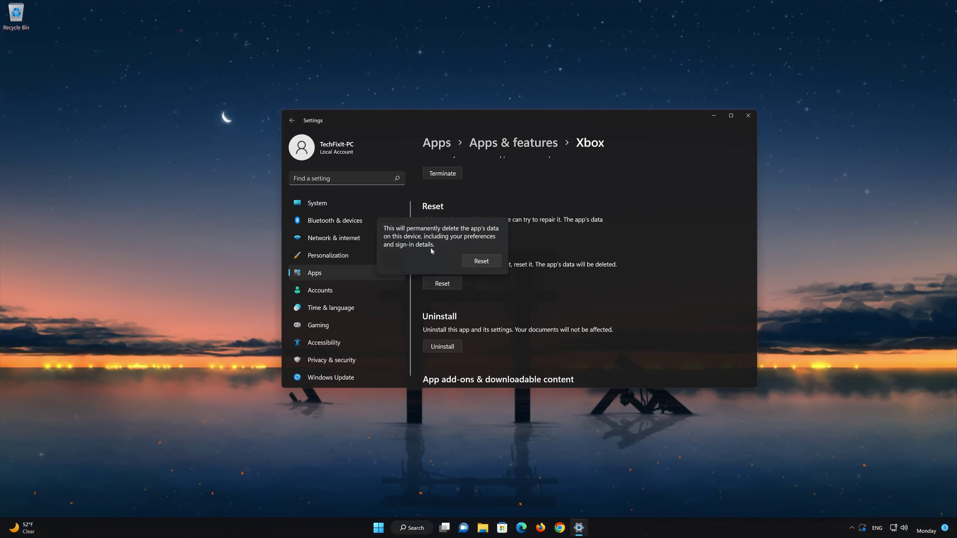
pyautogui.click(484, 260)
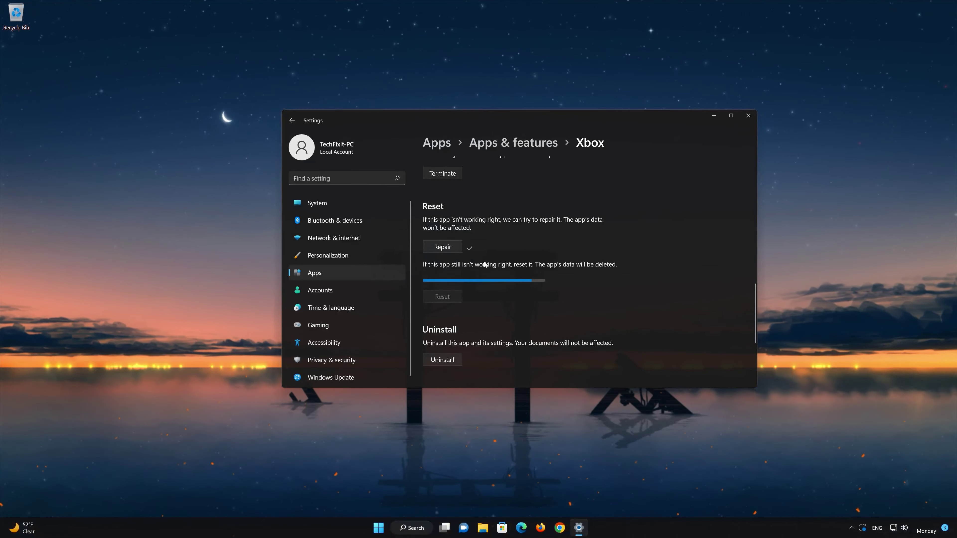
# Uninstall the Xbox app, confirm the removal and close Settings
pyautogui.scroll(-3, 483, 281)
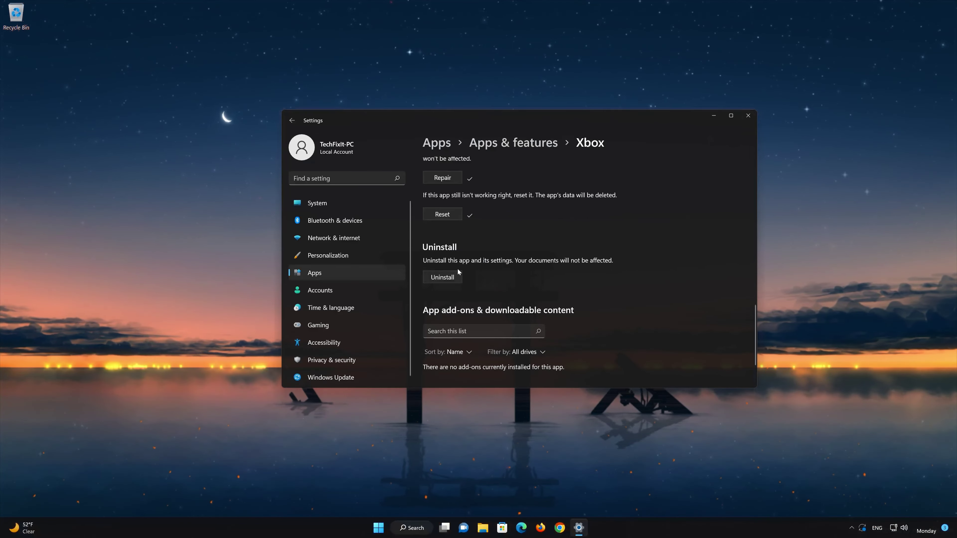
pyautogui.click(444, 277)
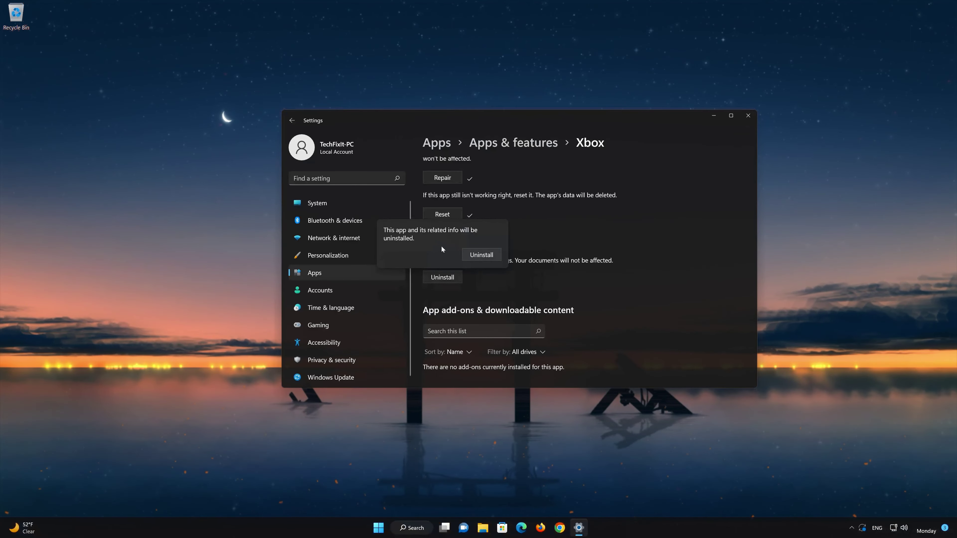
pyautogui.click(487, 257)
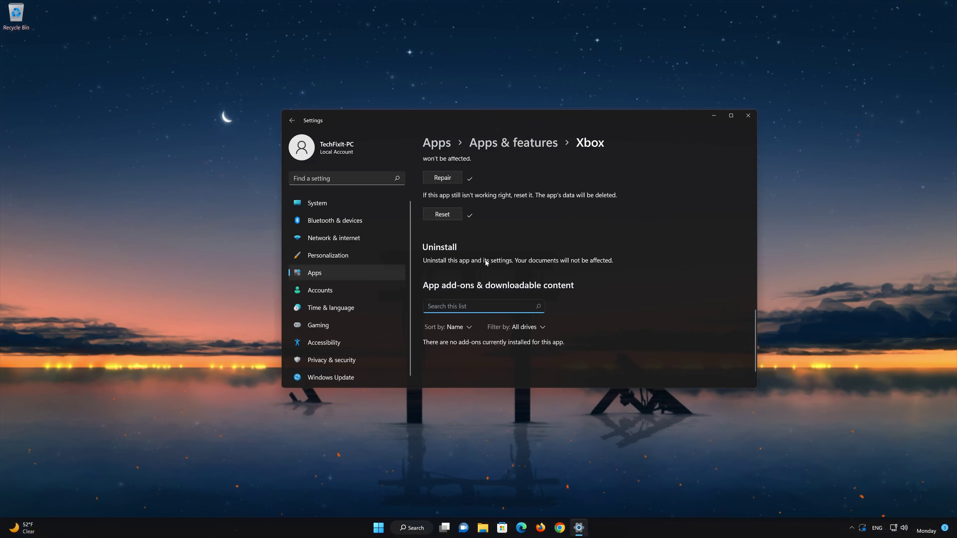
pyautogui.click(749, 118)
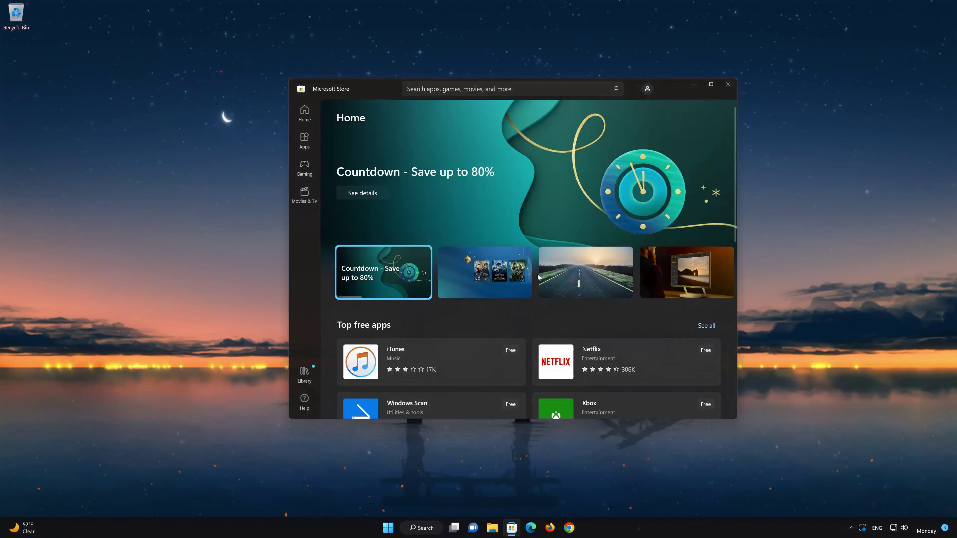
# Search Microsoft Store for xbox and install the Xbox app from its product page
pyautogui.click(512, 89)
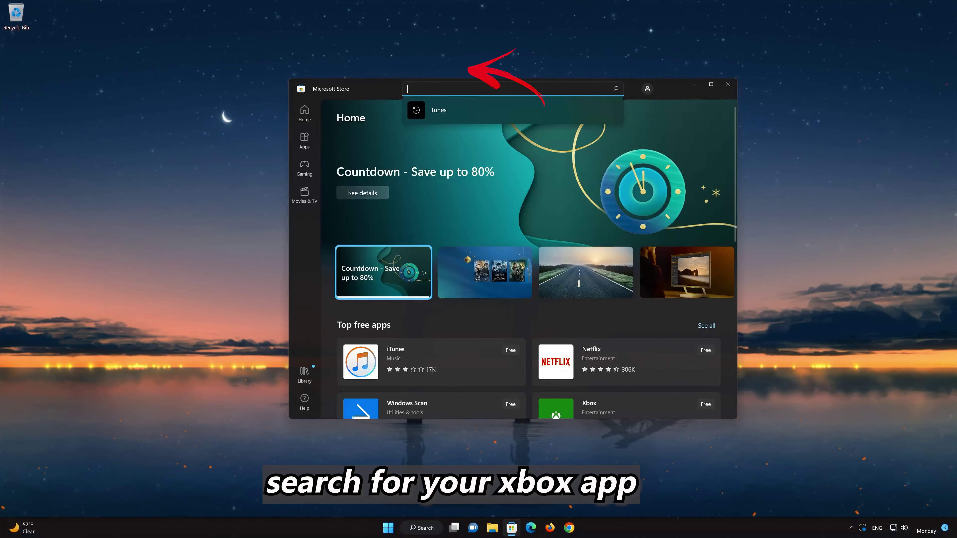
pyautogui.write('xbox')
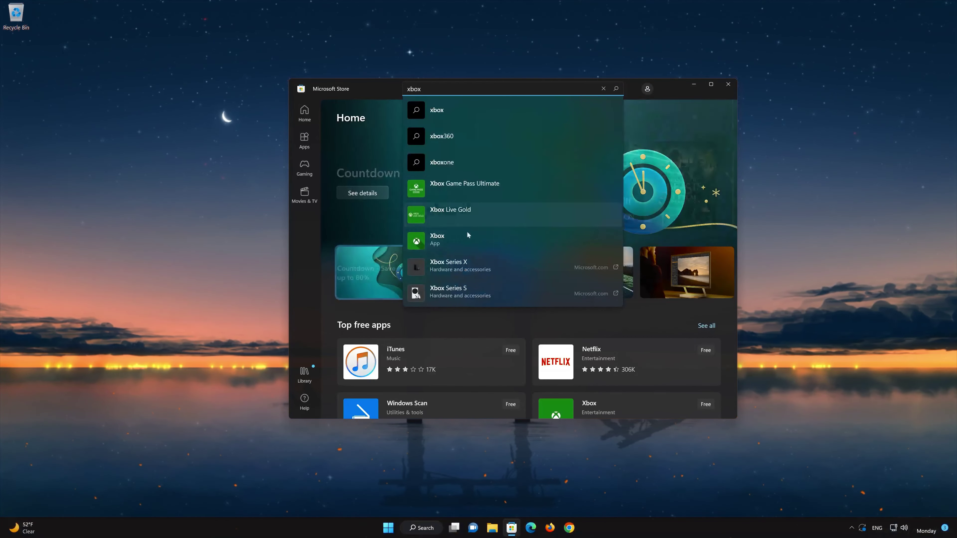
pyautogui.click(452, 239)
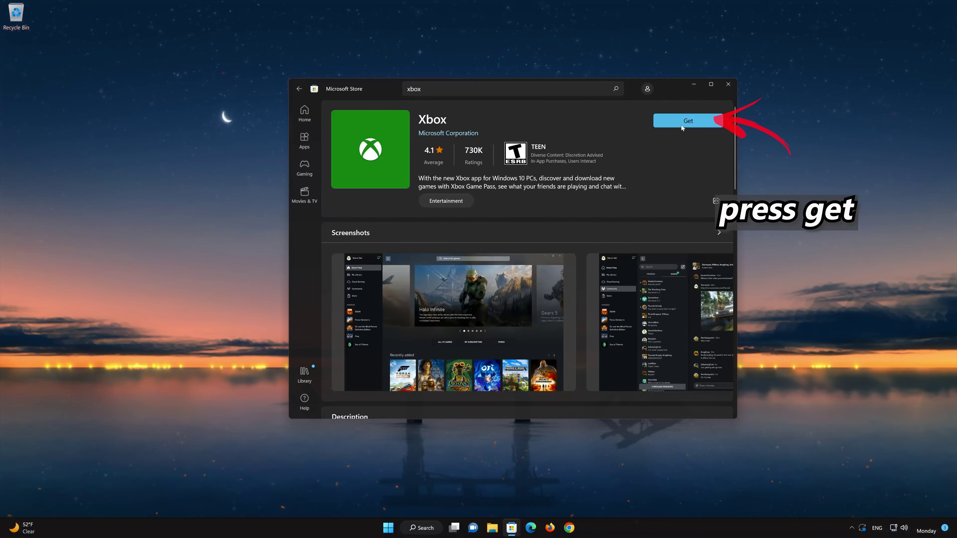
pyautogui.click(682, 125)
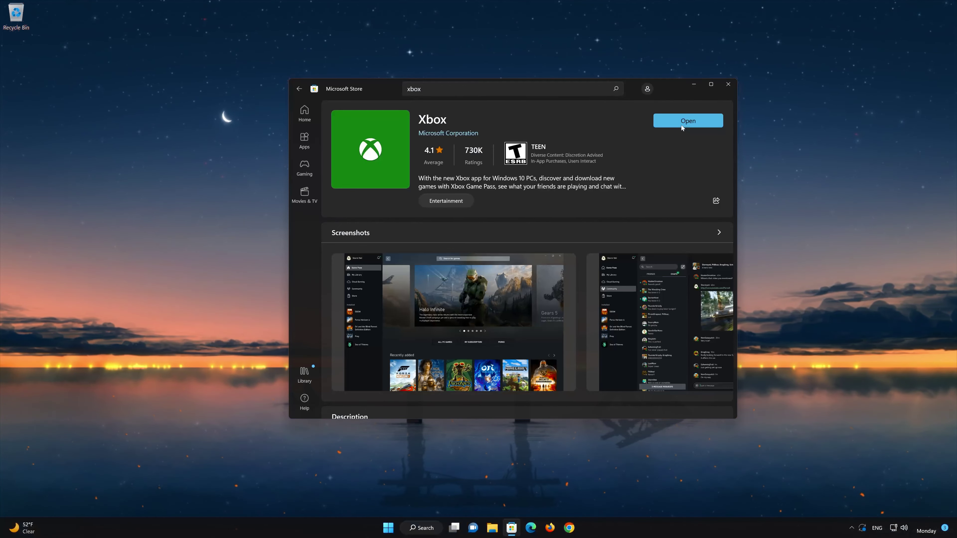
# Launch the reinstalled Xbox app, move its window to the middle of the desktop and enter the catalog without signing in
pyautogui.click(703, 120)
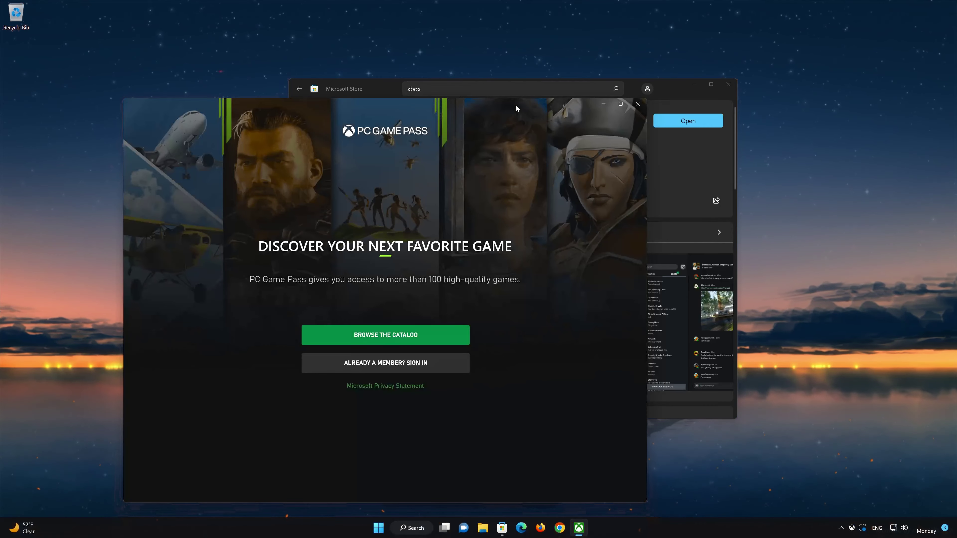
pyautogui.moveTo(516, 105); pyautogui.dragTo(639, 60)
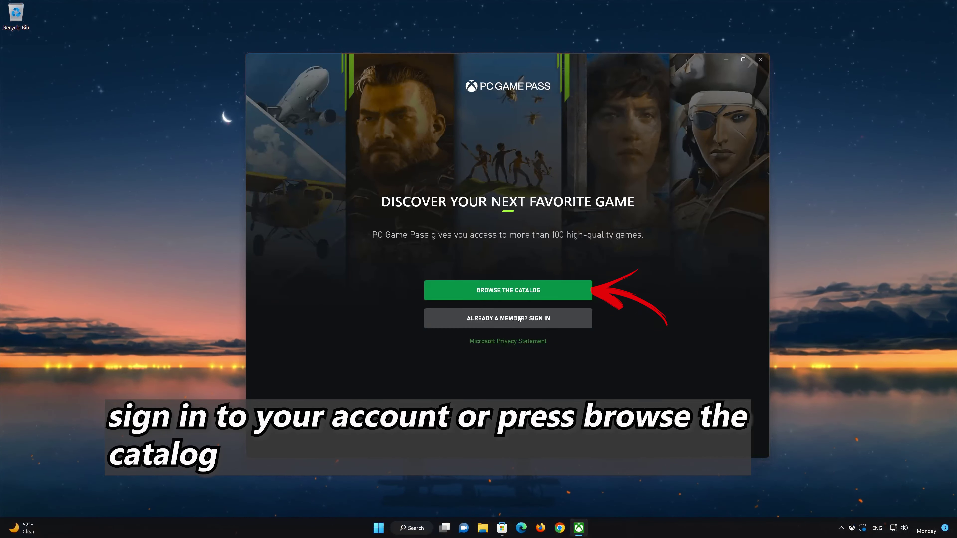
pyautogui.click(530, 292)
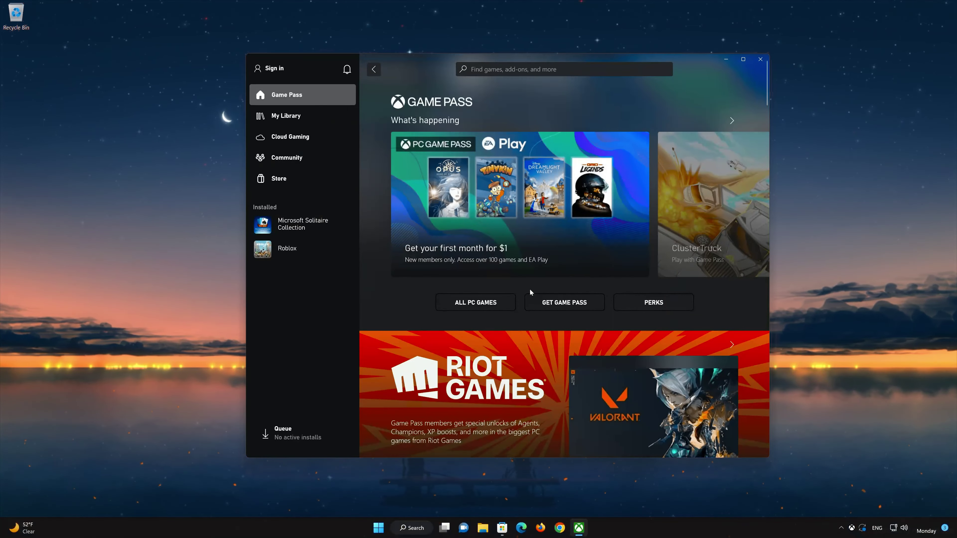
# Look through the Game Pass catalog, and close the Xbox app and Microsoft Store
pyautogui.scroll(-6, 530, 291)
pyautogui.scroll(-5, 531, 292)
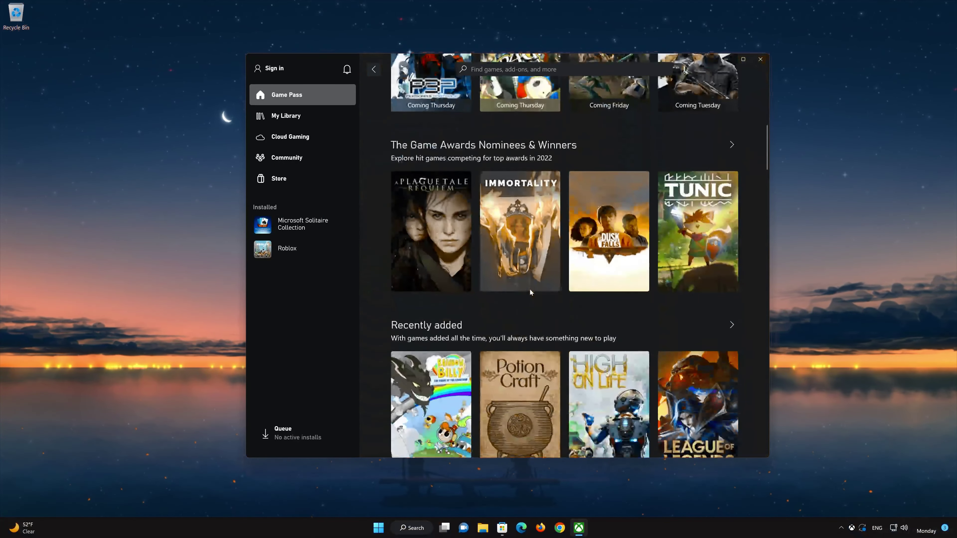
pyautogui.scroll(-5, 530, 291)
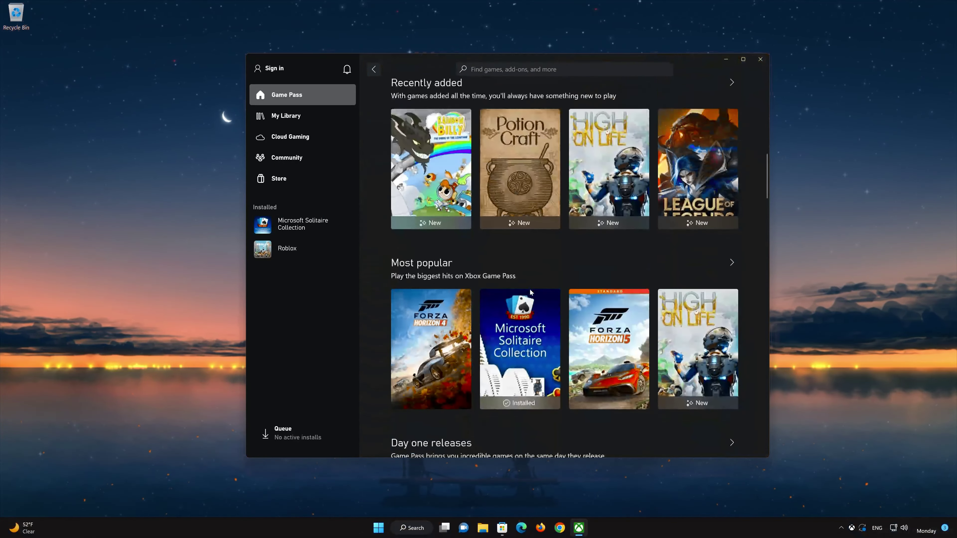
pyautogui.click(761, 60)
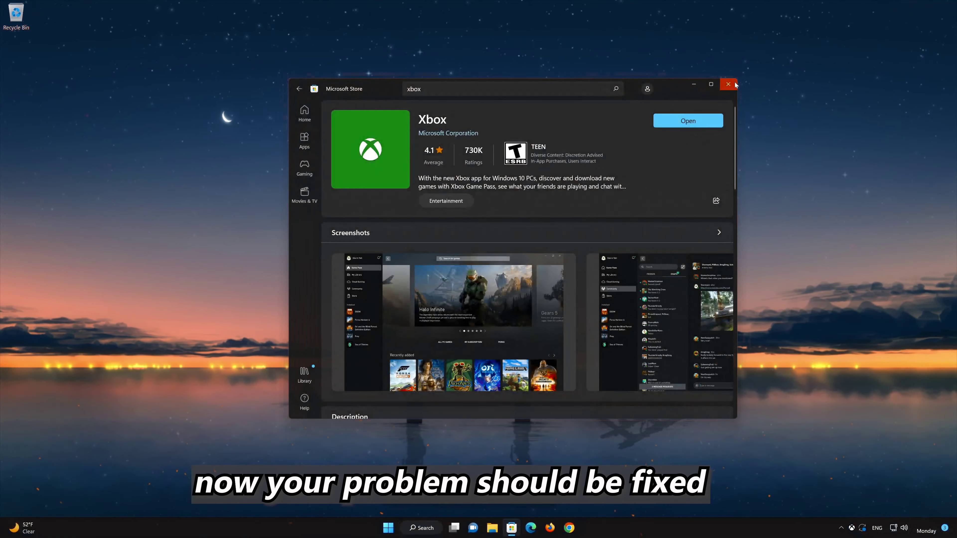
pyautogui.click(735, 85)
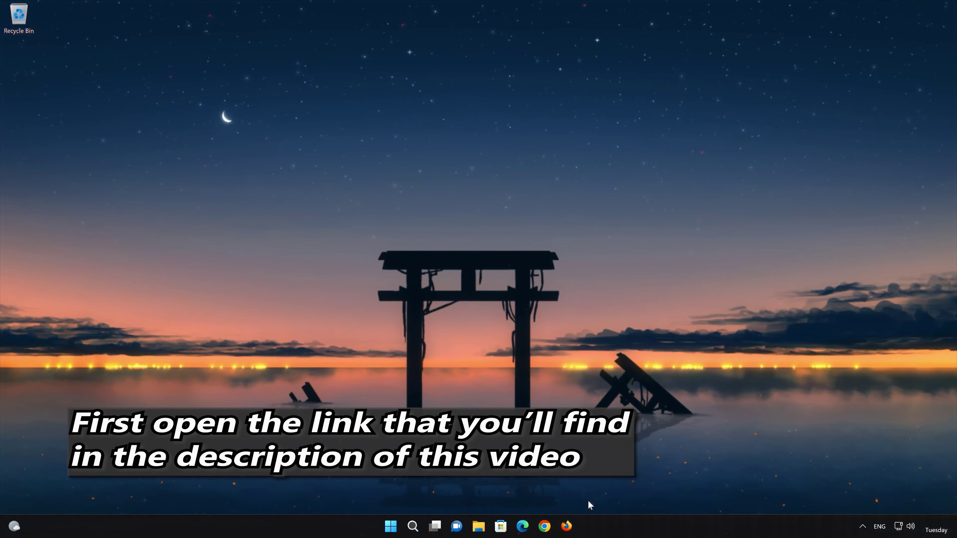
pyautogui.click(567, 526)
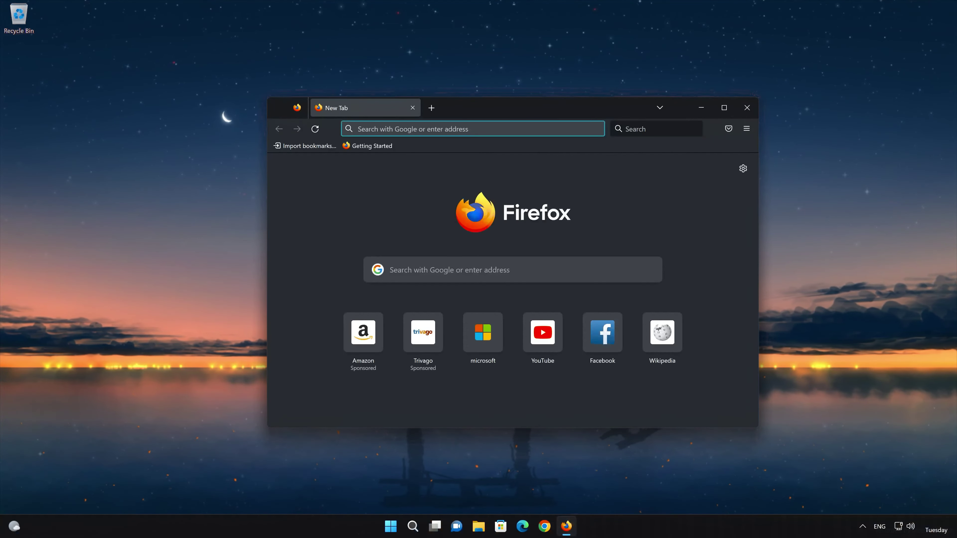
pyautogui.rightClick(445, 128)
pyautogui.click(474, 212)
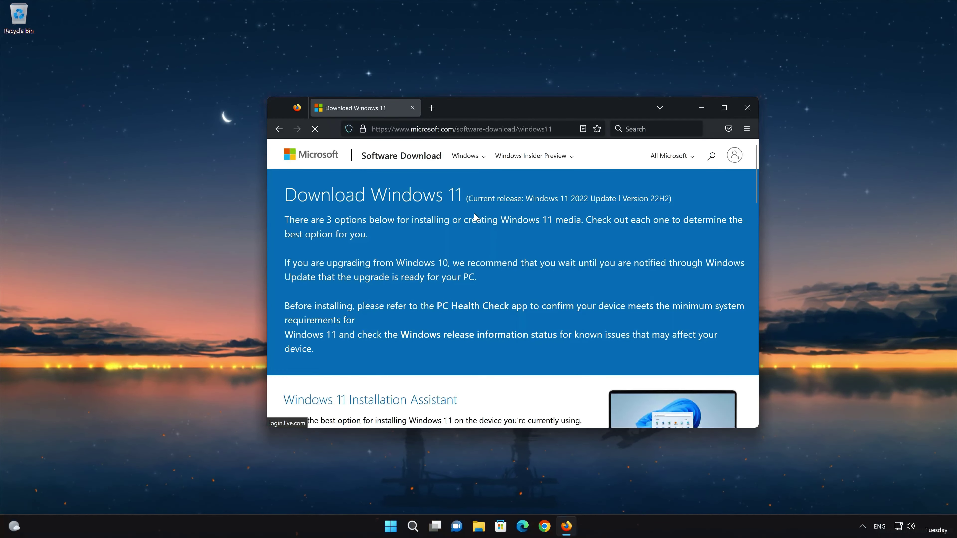
pyautogui.scroll(-5, 474, 215)
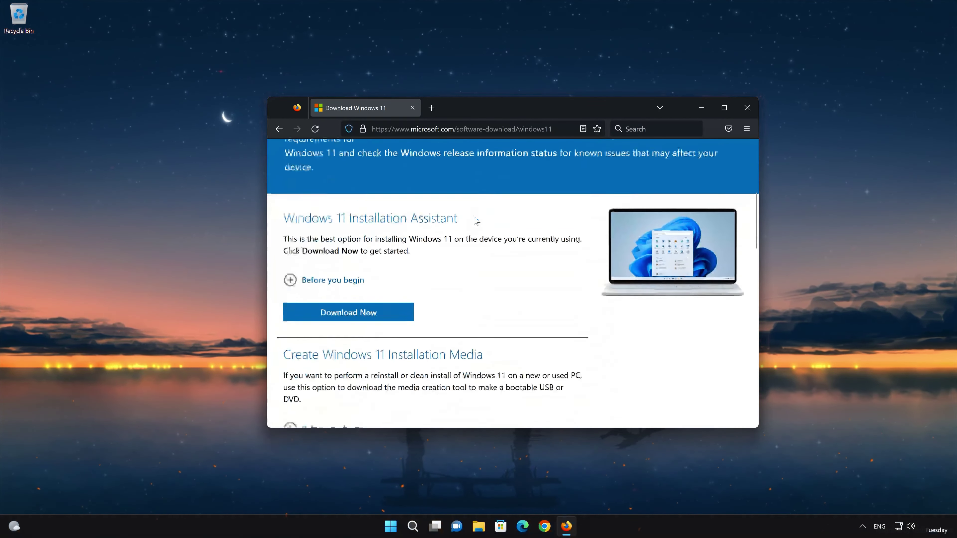
pyautogui.scroll(-3, 475, 221)
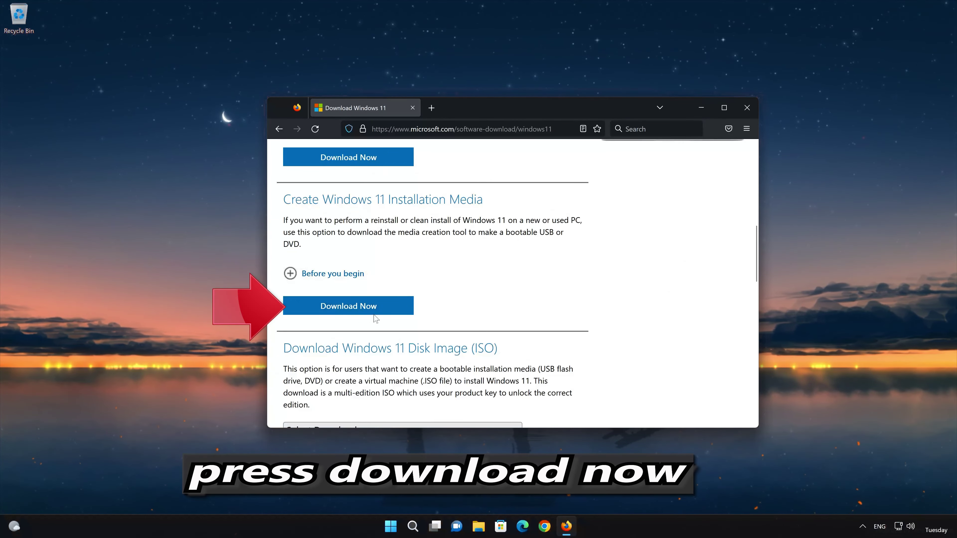
pyautogui.click(366, 308)
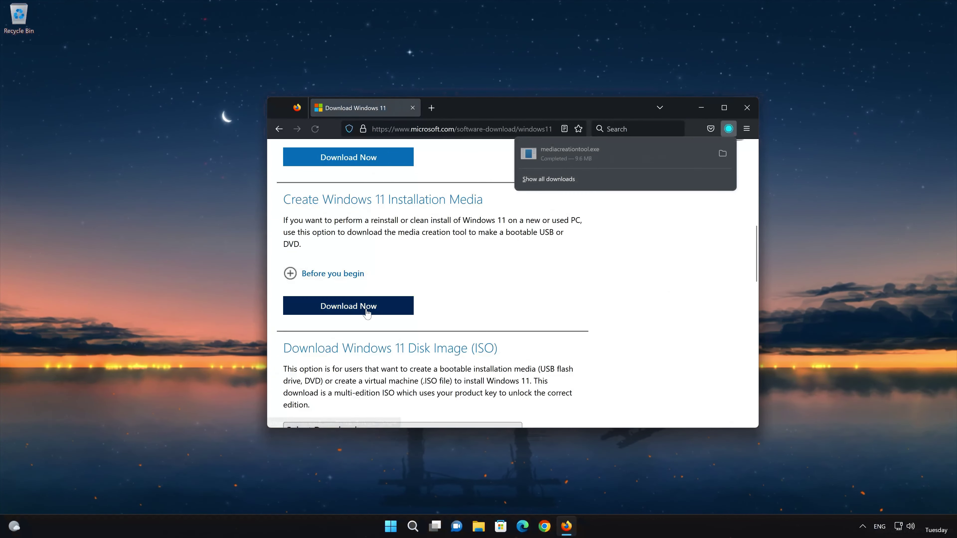
pyautogui.click(746, 108)
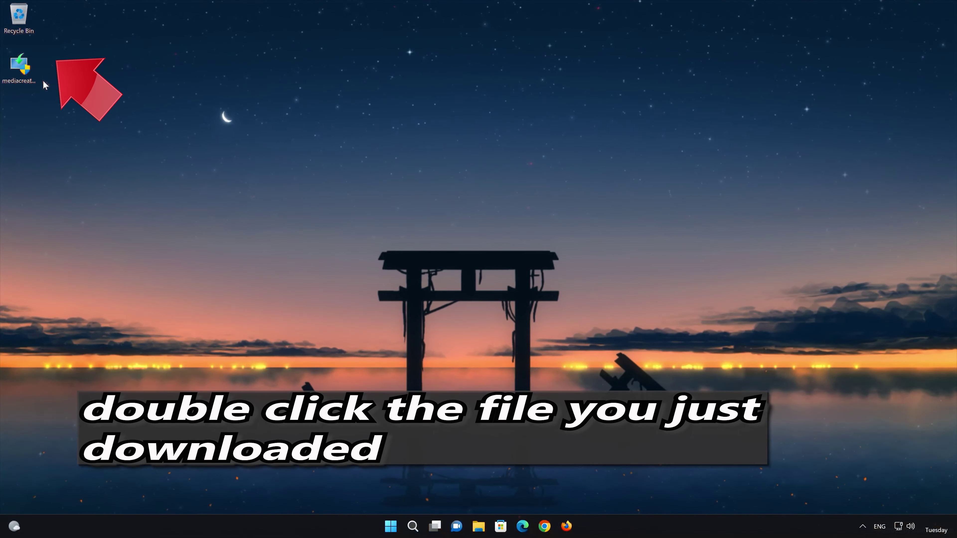
# Run the downloaded mediacreationtool with administrator permission, accept the license terms and keep the recommended language and edition
pyautogui.doubleClick(18, 77)
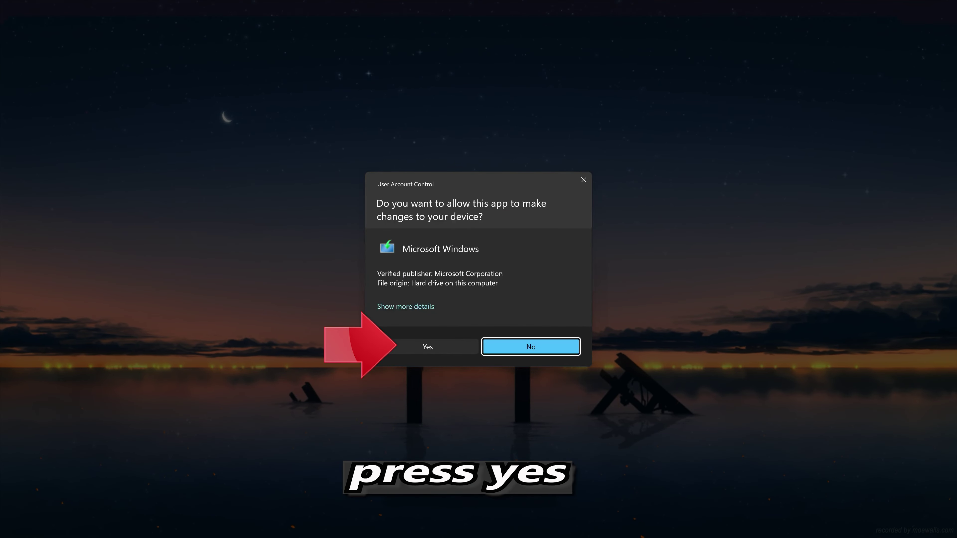
pyautogui.click(422, 348)
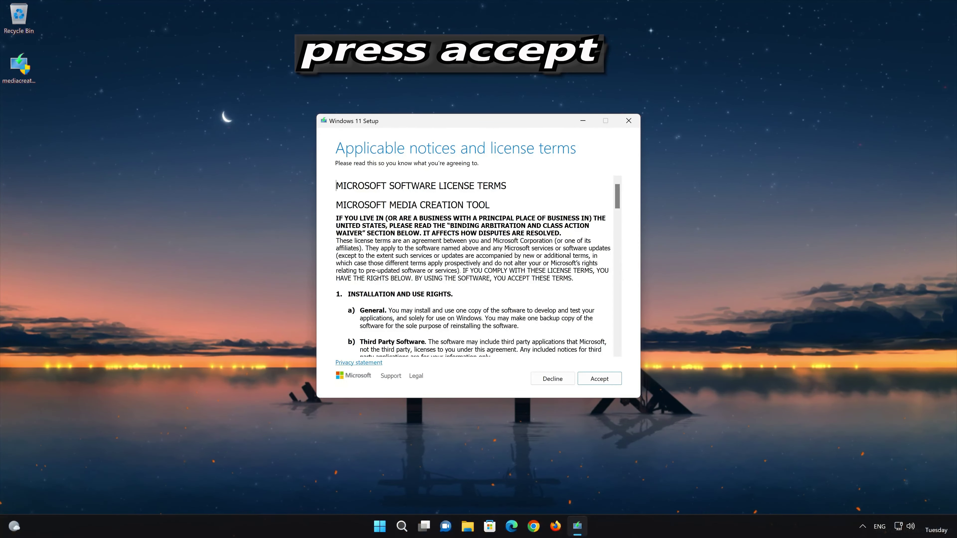
pyautogui.click(604, 382)
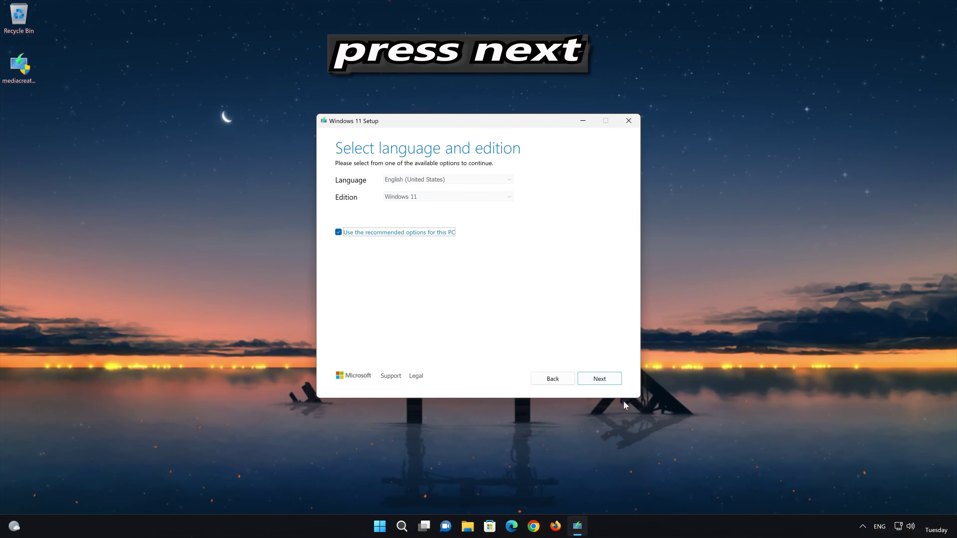
pyautogui.click(614, 382)
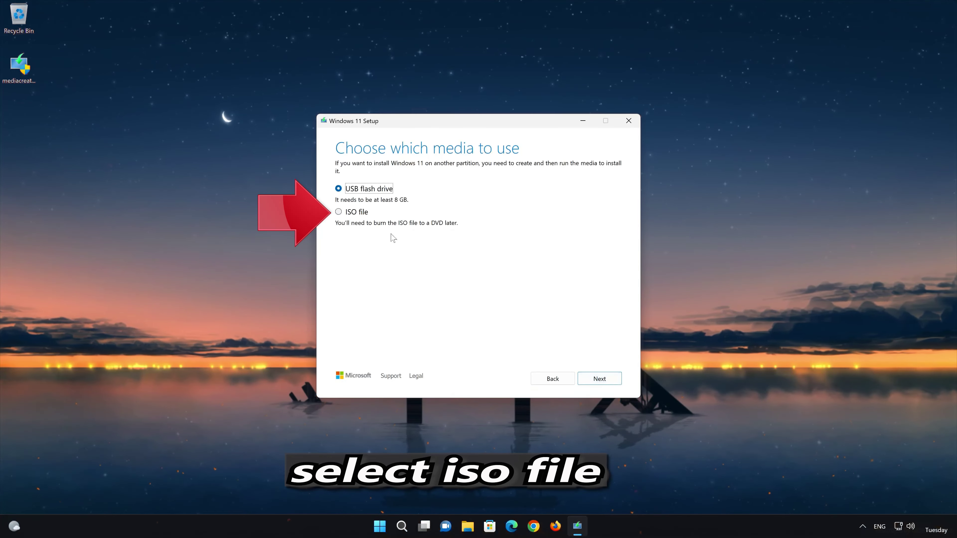
# Choose ISO file as the media, save it as Windows 11 on the Desktop, and finish the media creation tool once the download completes
pyautogui.click(341, 213)
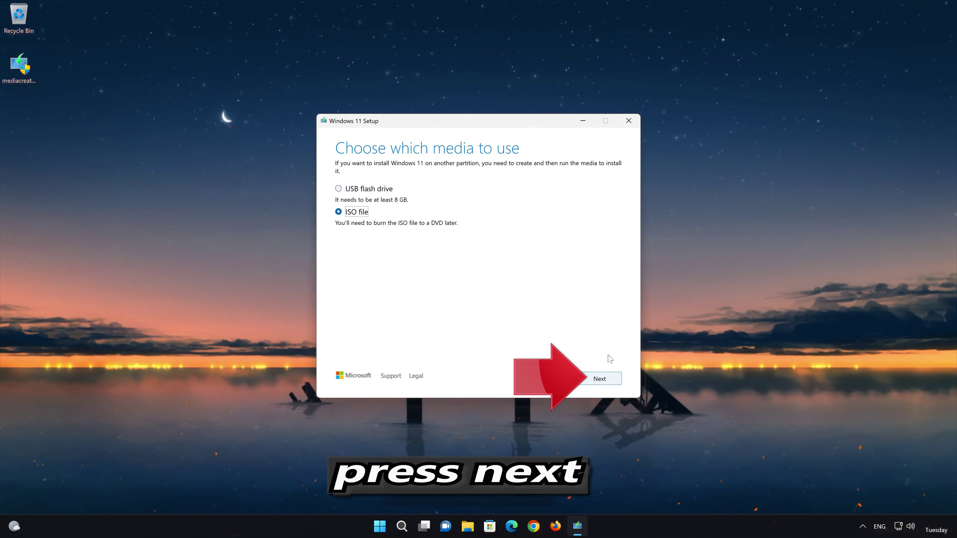
pyautogui.click(599, 379)
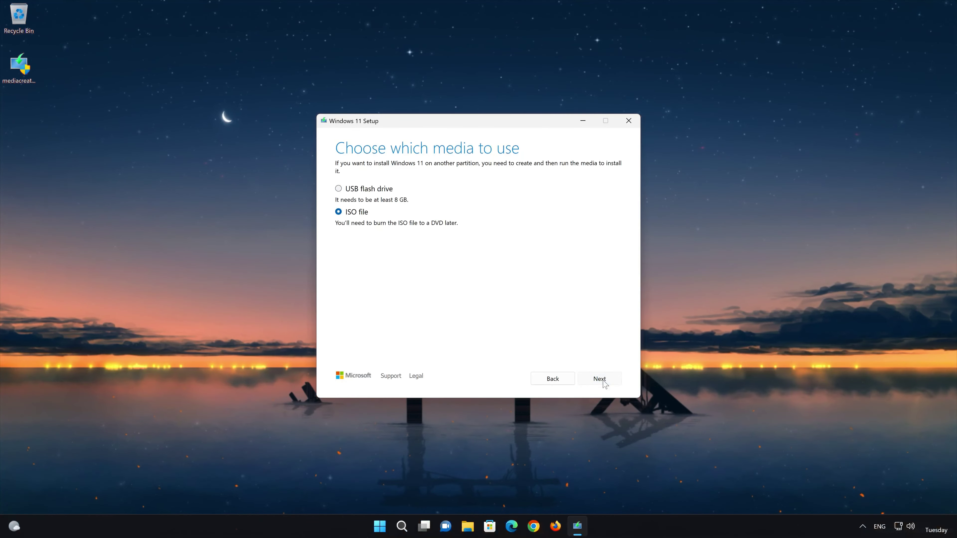
pyautogui.press('End')
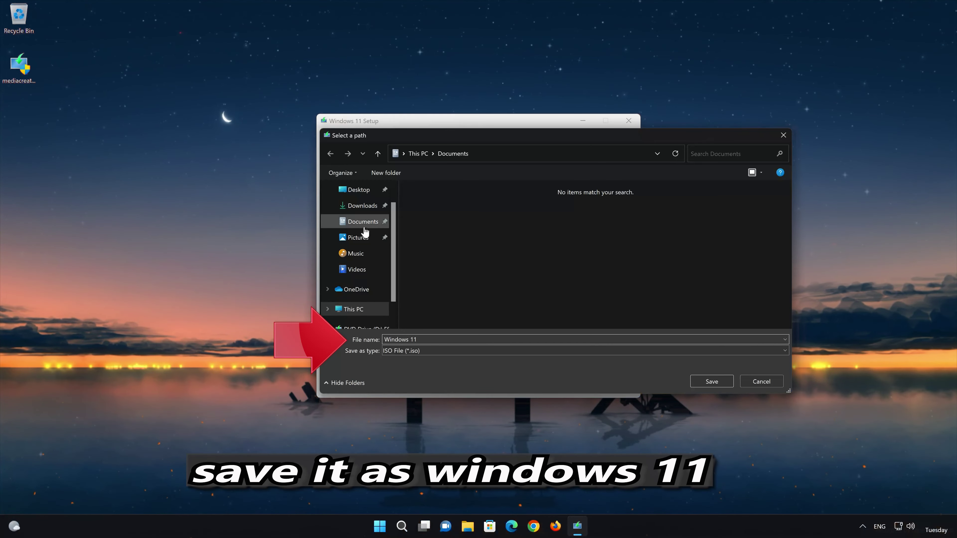
pyautogui.click(362, 189)
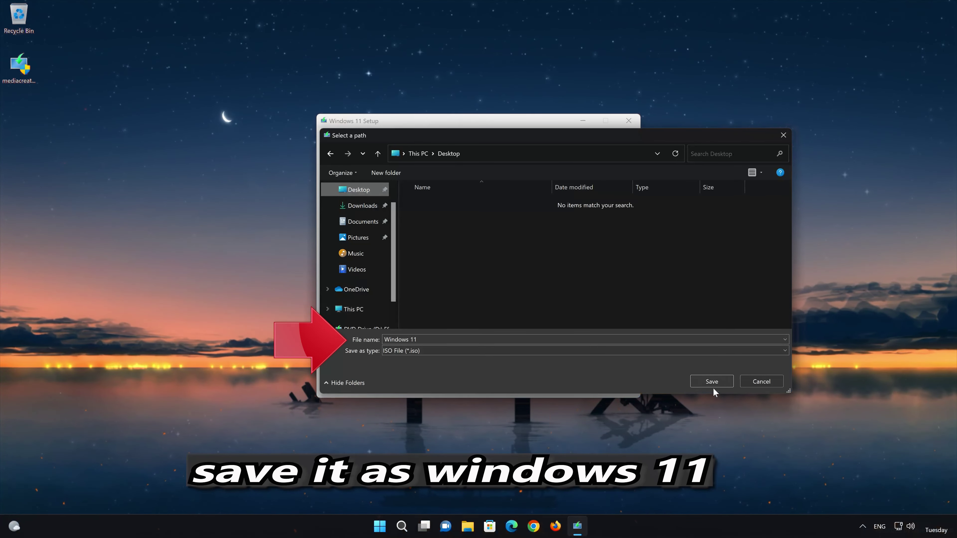
pyautogui.click(720, 380)
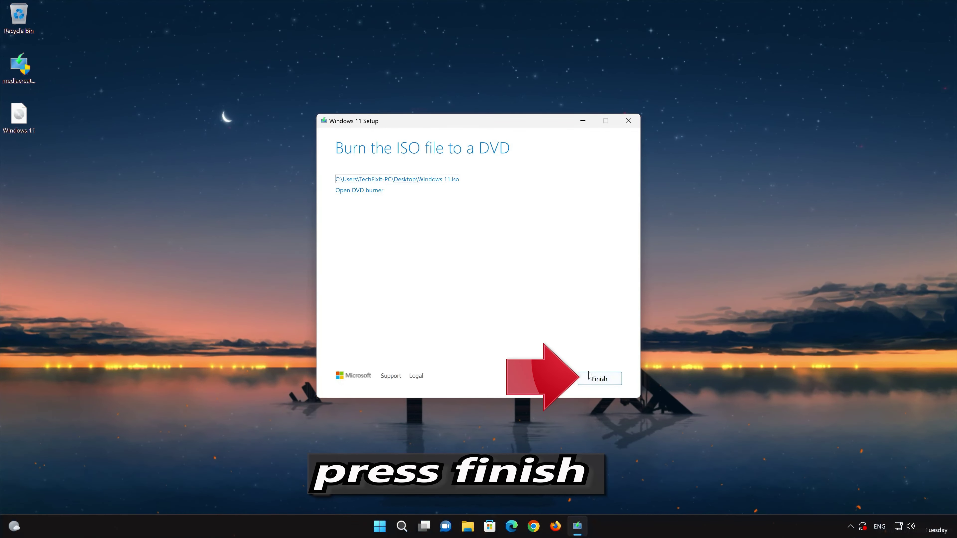
pyautogui.click(598, 379)
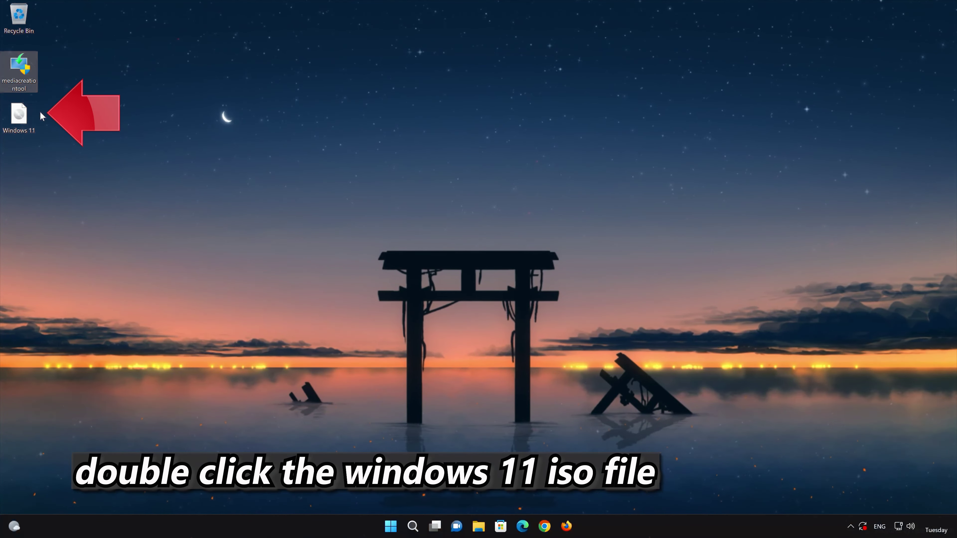
# Open the Windows 11 ISO on the desktop, run its setup application with administrator permission, and close the drive's folder window
pyautogui.click(17, 120)
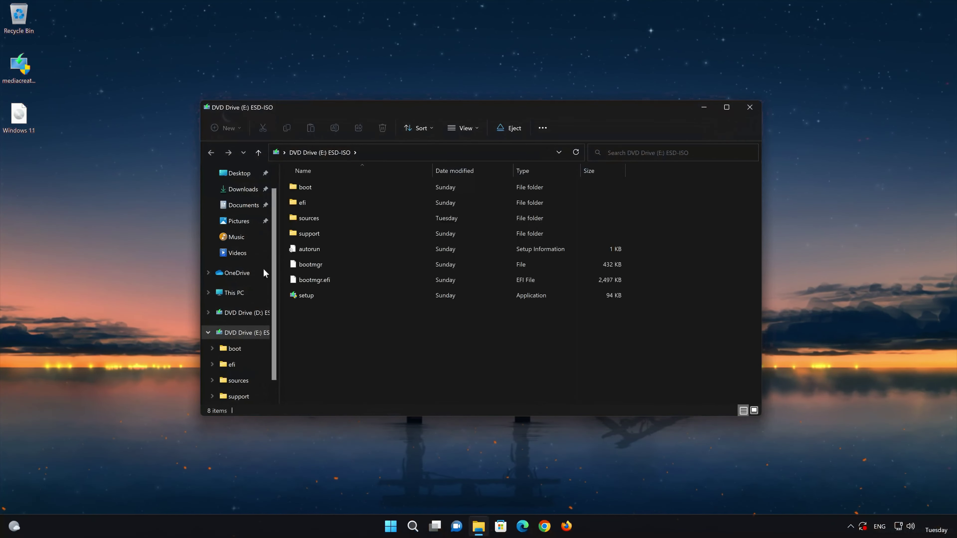
pyautogui.doubleClick(360, 295)
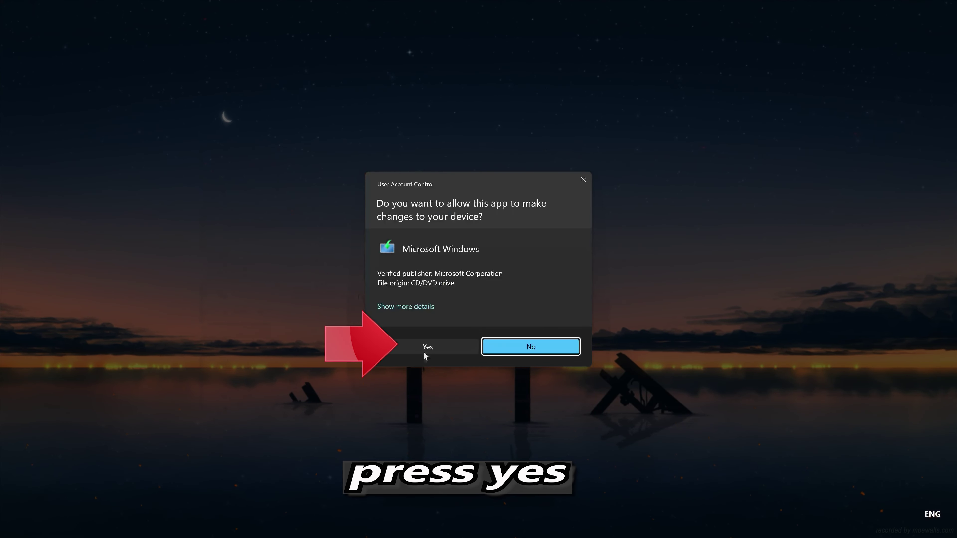
pyautogui.click(423, 347)
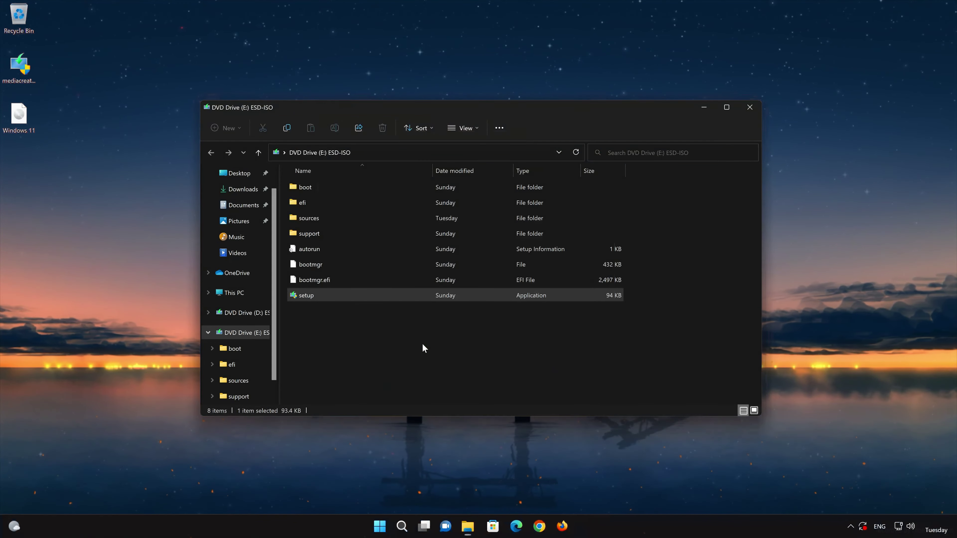
pyautogui.click(749, 109)
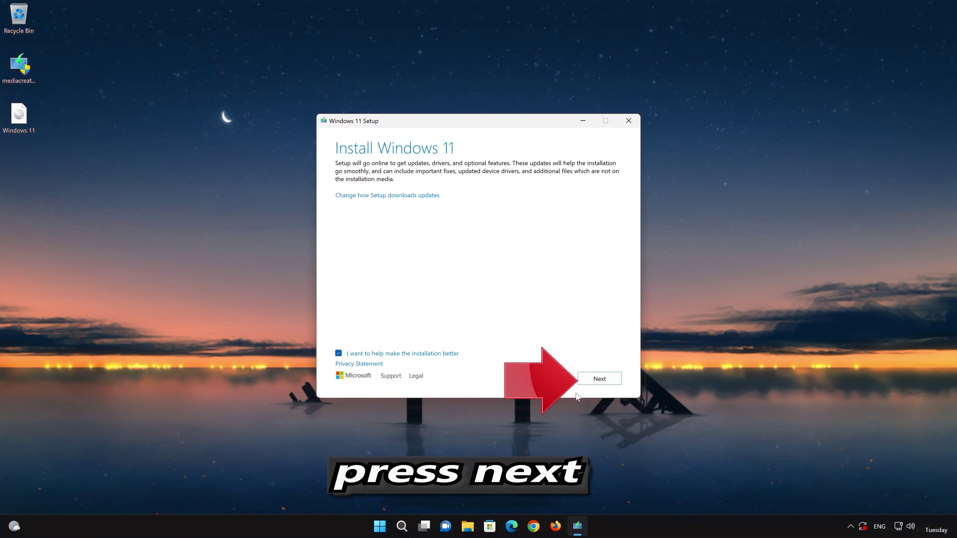
# Proceed through Windows 11 Setup, accept the license terms, and start installing Windows 11 Pro while keeping personal files and apps
pyautogui.click(601, 379)
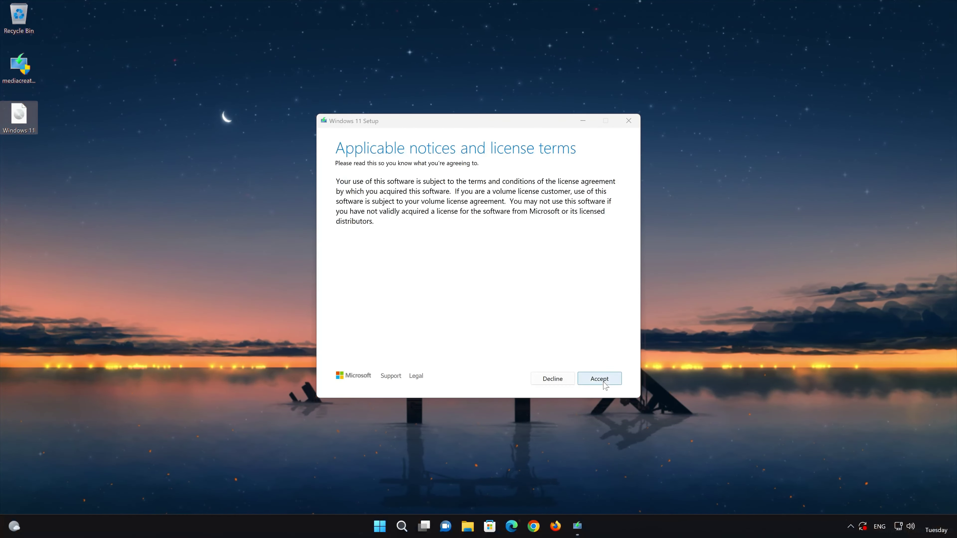
pyautogui.click(603, 381)
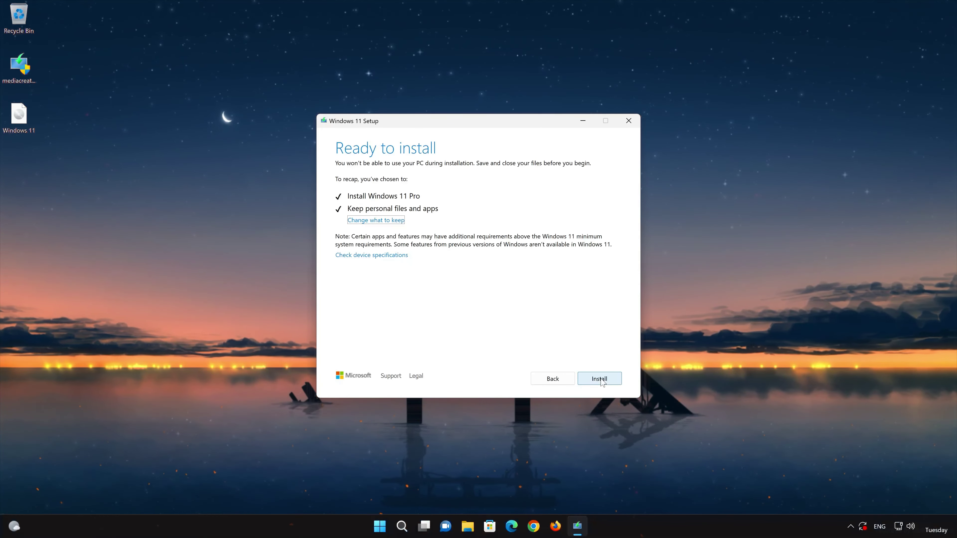
pyautogui.click(600, 379)
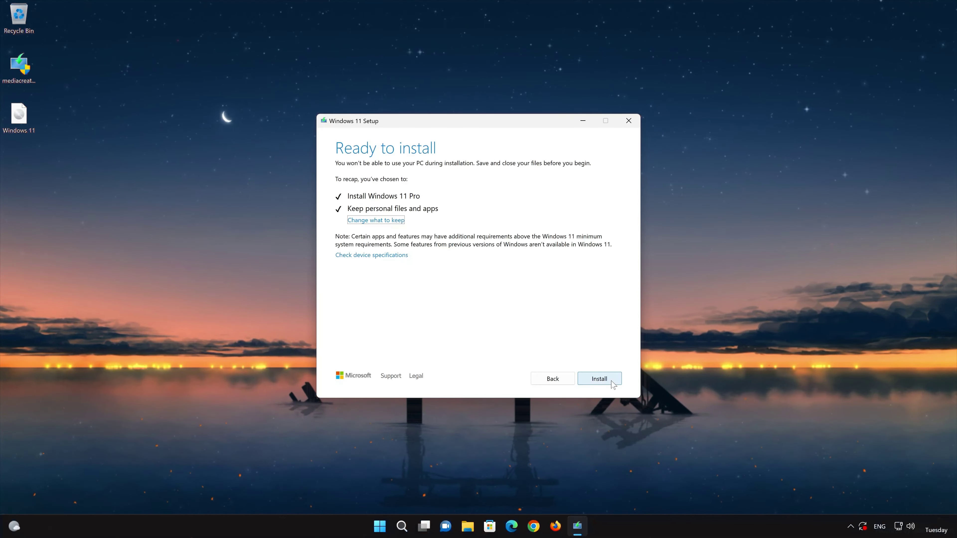
pyautogui.click(599, 379)
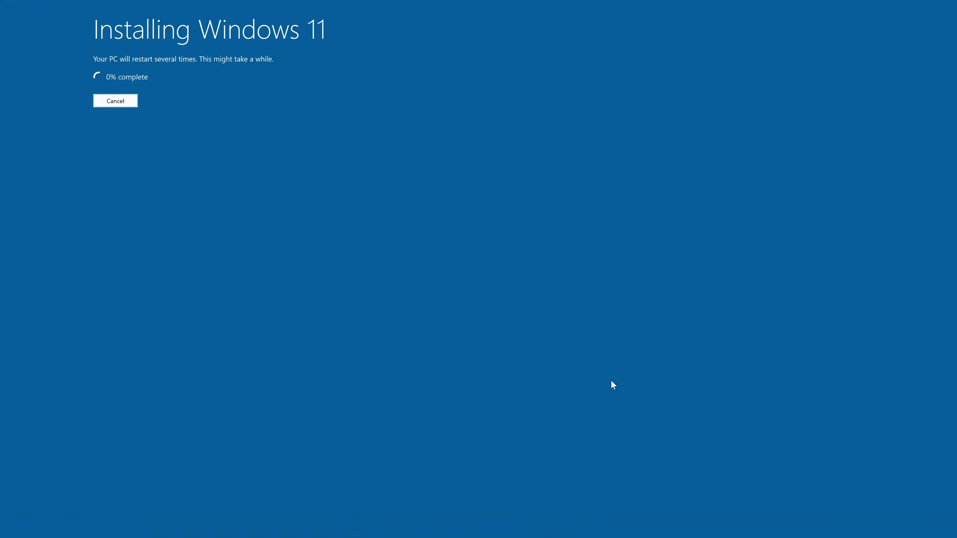